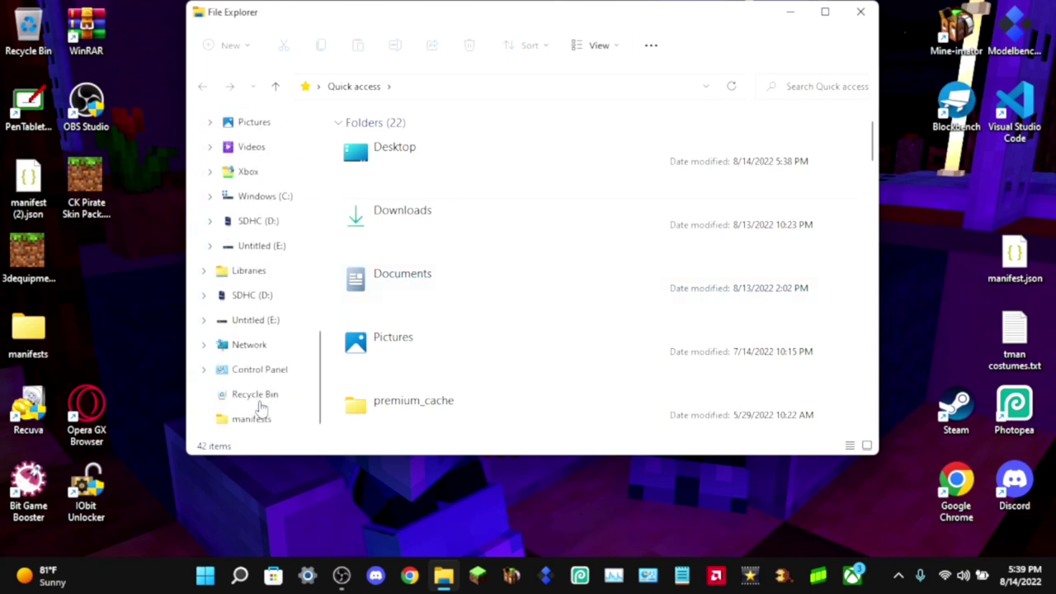
Delete the old Xbox network location from File Explorer
{"action": "scroll", "coordinate": [265, 252], "scroll_direction": "up", "scroll_amount": 1}
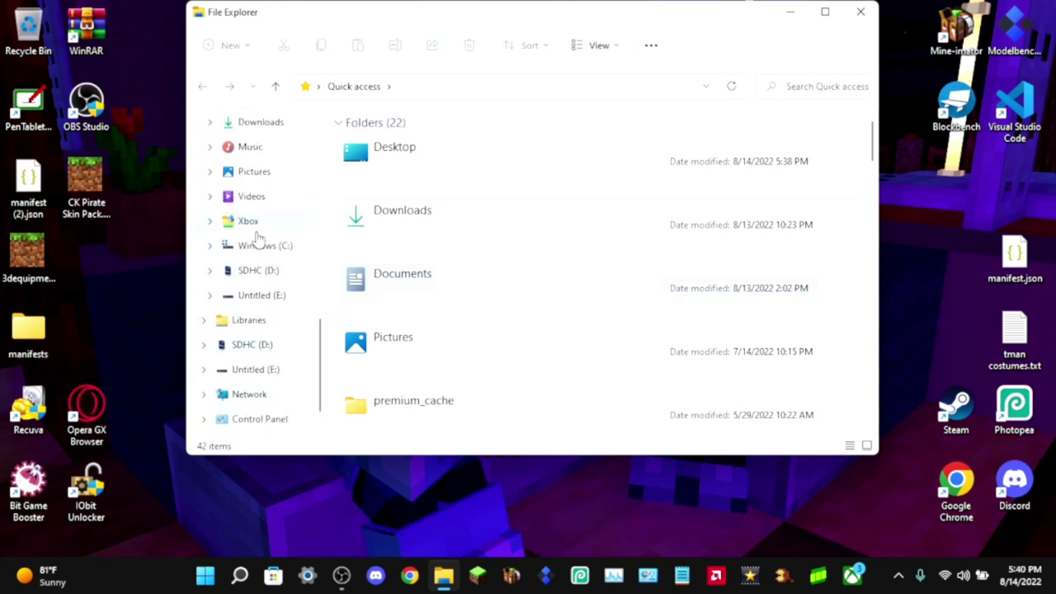
{"action": "right_click", "coordinate": [255, 233]}
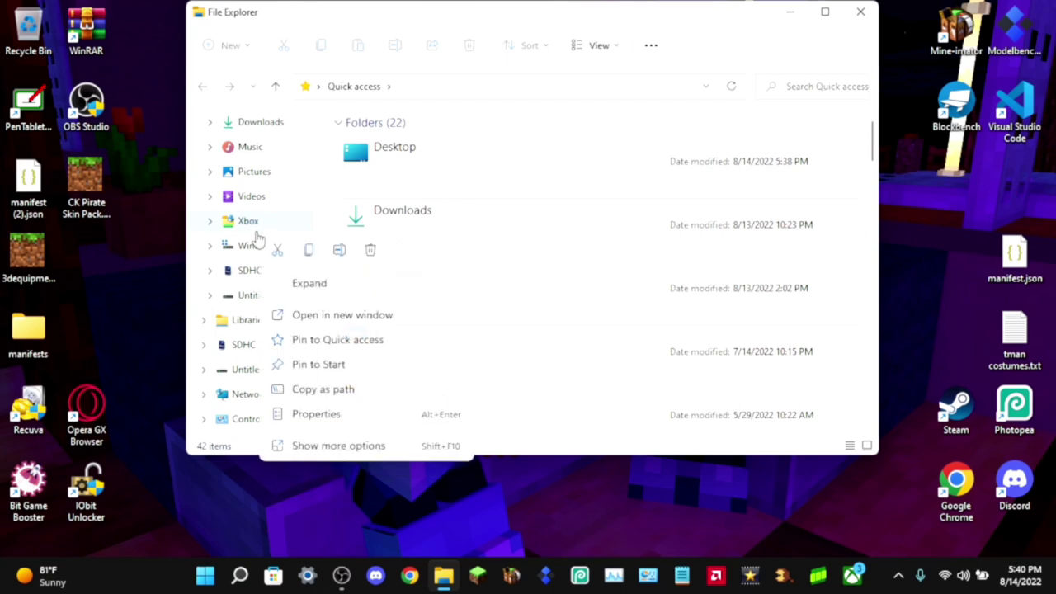
{"action": "left_click", "coordinate": [333, 450]}
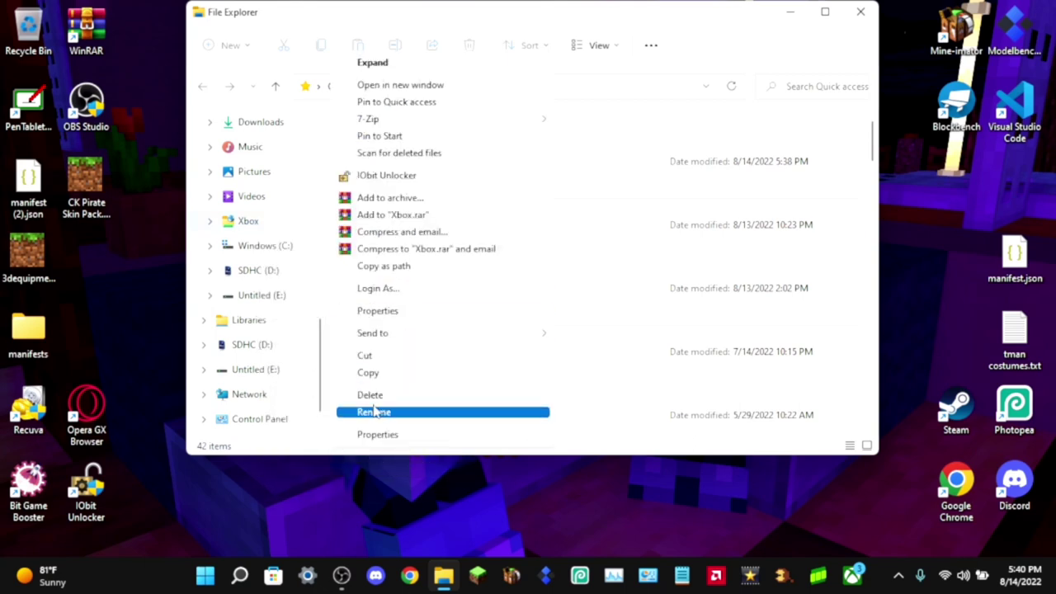
{"action": "left_click", "coordinate": [376, 397]}
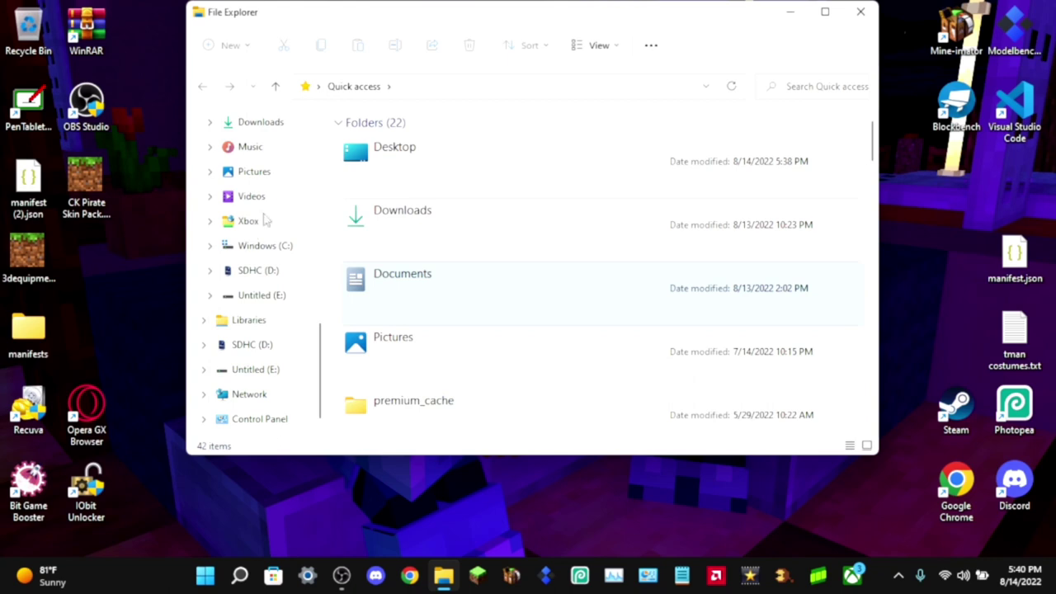
Start the Add a network location wizard from This PC's full context menu
{"action": "scroll", "coordinate": [288, 236], "scroll_direction": "up", "scroll_amount": 3}
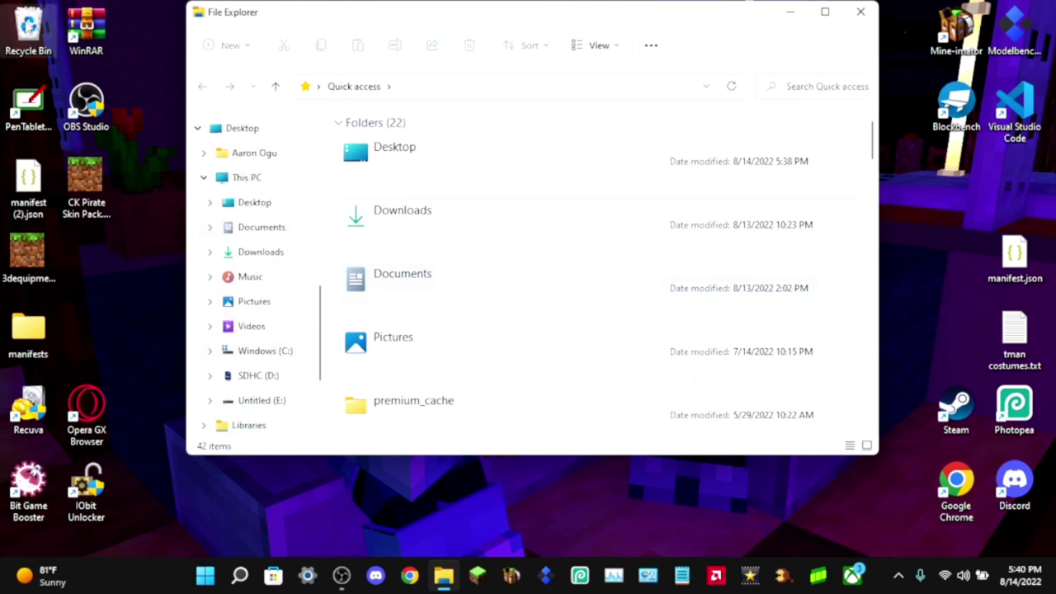
{"action": "scroll", "coordinate": [290, 252], "scroll_direction": "up", "scroll_amount": 3}
{"action": "left_click", "coordinate": [290, 252]}
{"action": "right_click", "coordinate": [288, 255]}
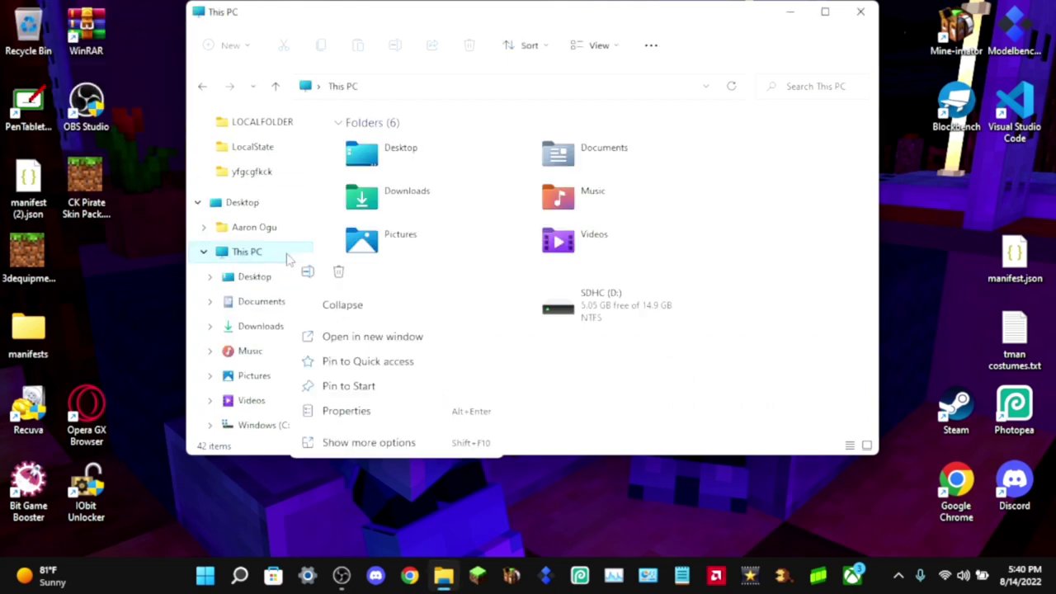
{"action": "left_click", "coordinate": [356, 443]}
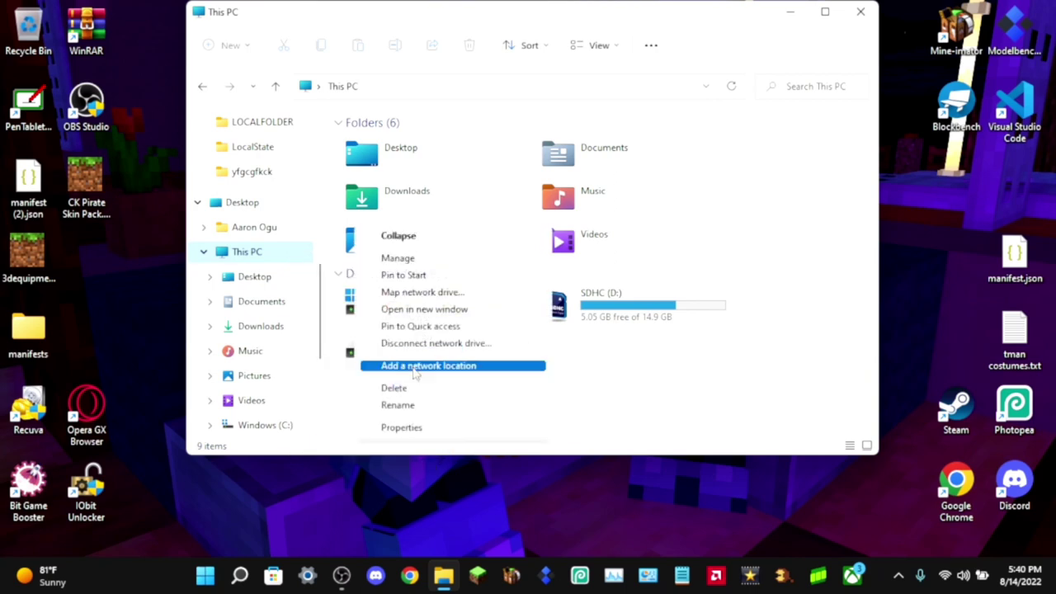
{"action": "left_click", "coordinate": [417, 371]}
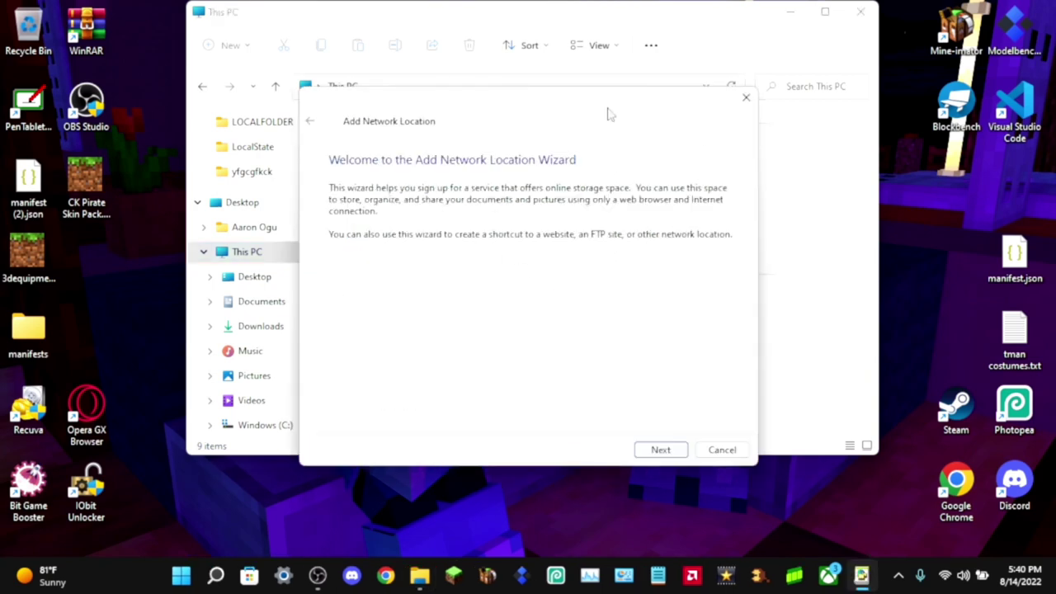
Create a custom network location with an ftp:// address and anonymous logon
{"action": "left_click", "coordinate": [660, 450]}
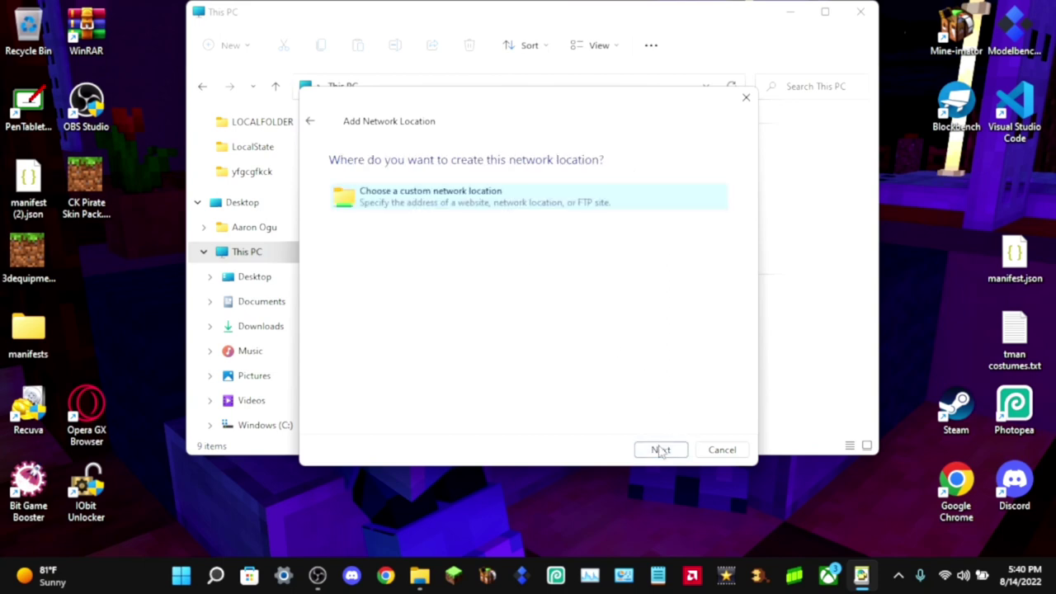
{"action": "left_click", "coordinate": [660, 450]}
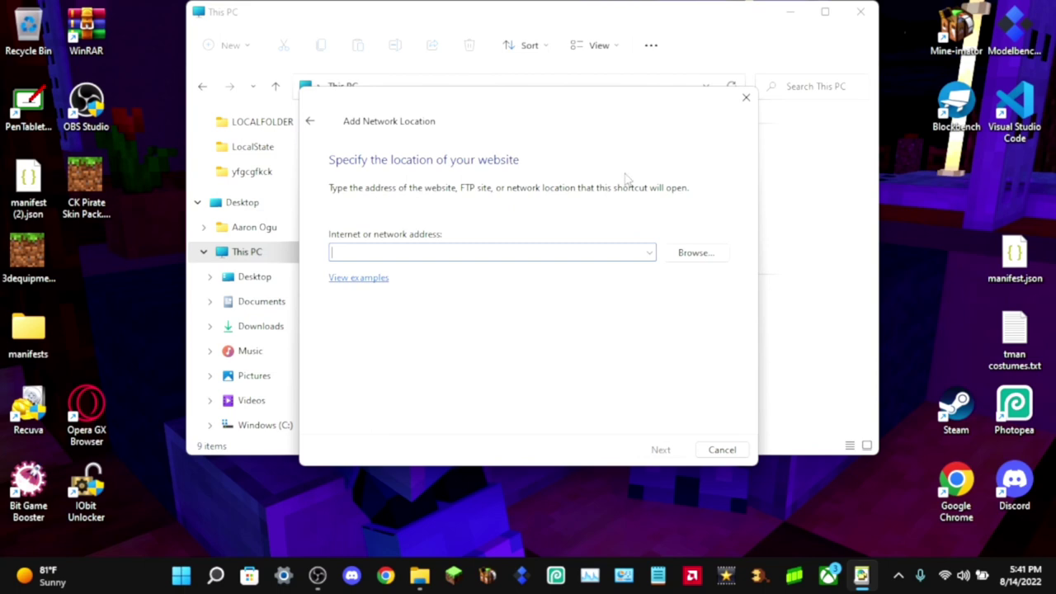
{"action": "type", "text": "ftp"}
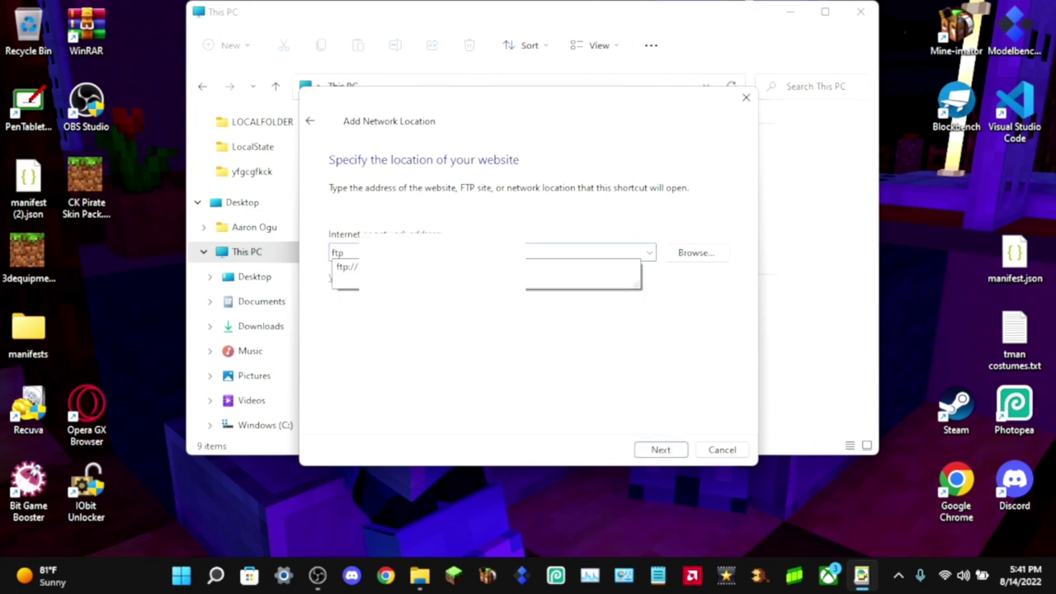
{"action": "type", "text": "://"}
{"action": "left_click", "coordinate": [469, 305]}
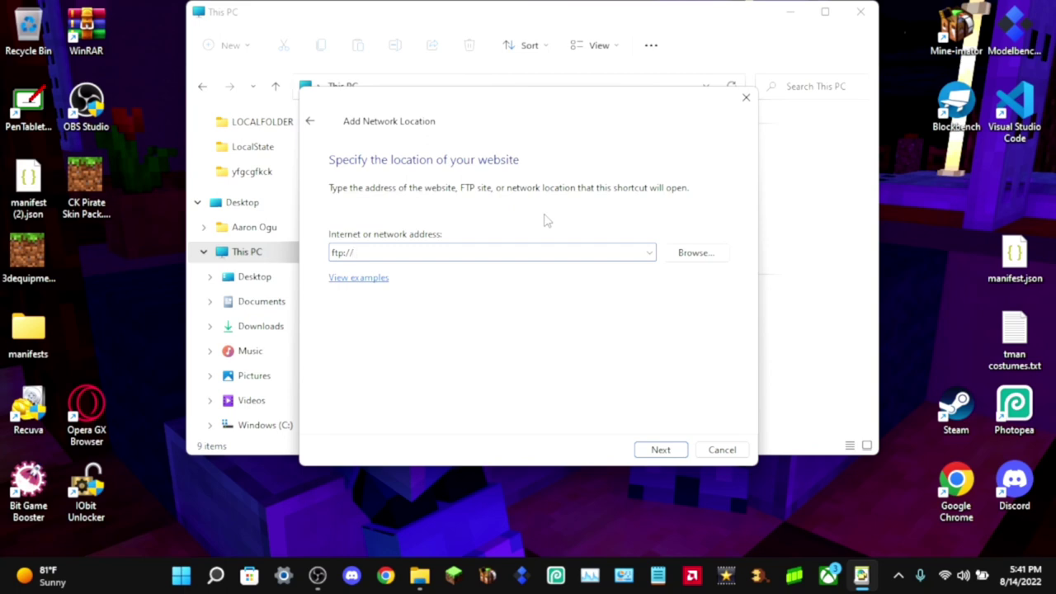
{"action": "left_click", "coordinate": [650, 253]}
{"action": "left_click", "coordinate": [603, 269]}
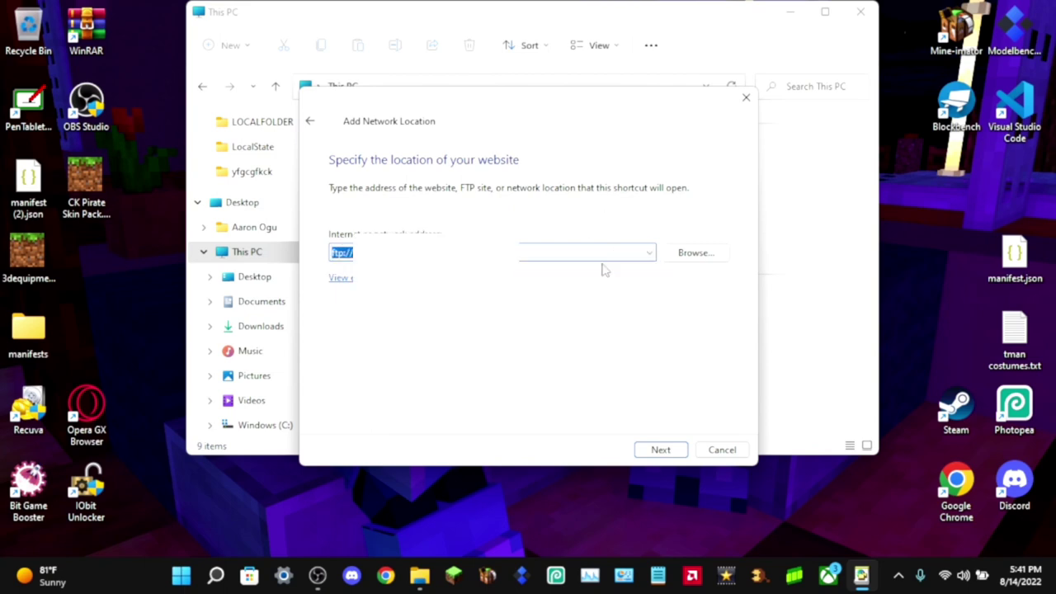
{"action": "left_click", "coordinate": [661, 449]}
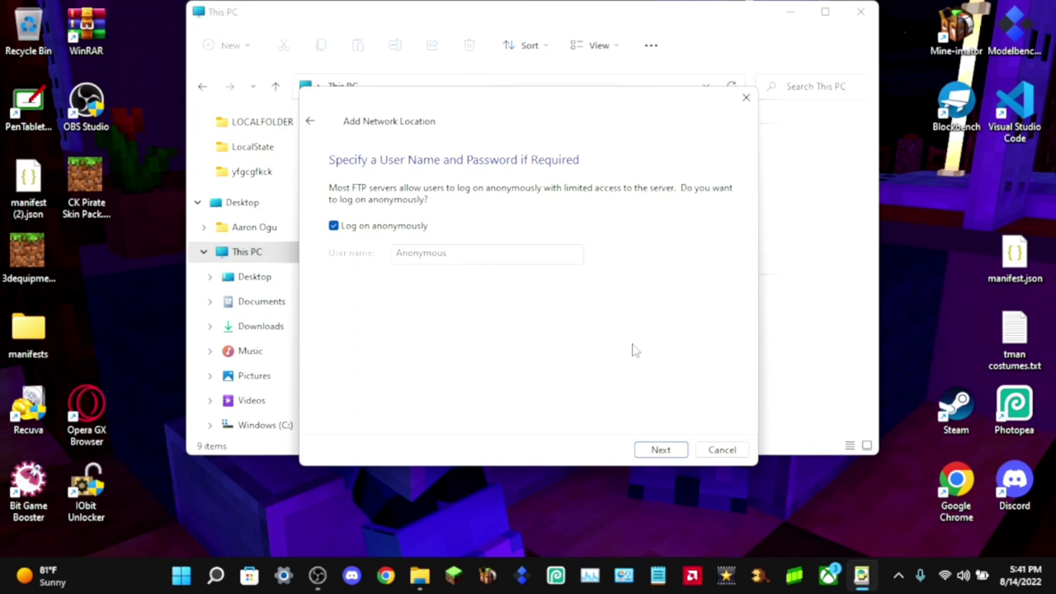
{"action": "left_click", "coordinate": [663, 452]}
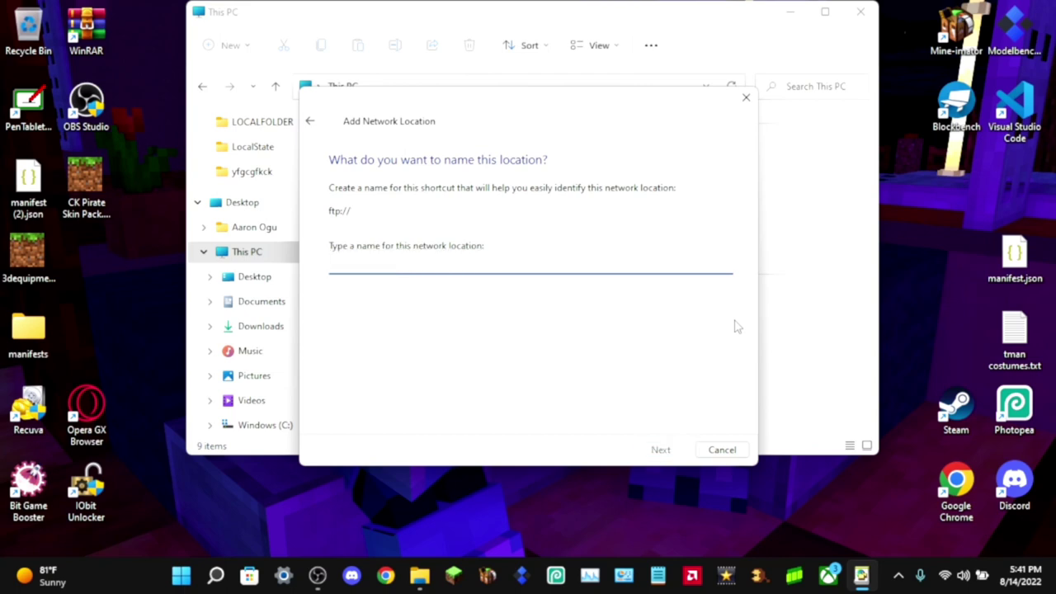
Name the location 'Xbox' and finish, then dismiss the FTP Folder Error and close the empty window
{"action": "type", "text": "Xbox"}
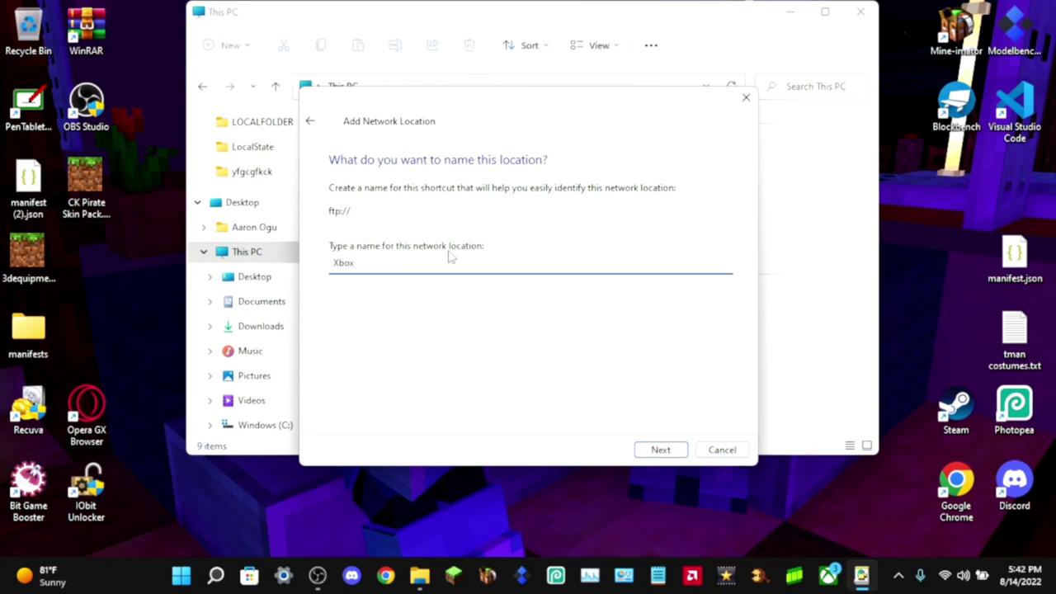
{"action": "left_click", "coordinate": [663, 452]}
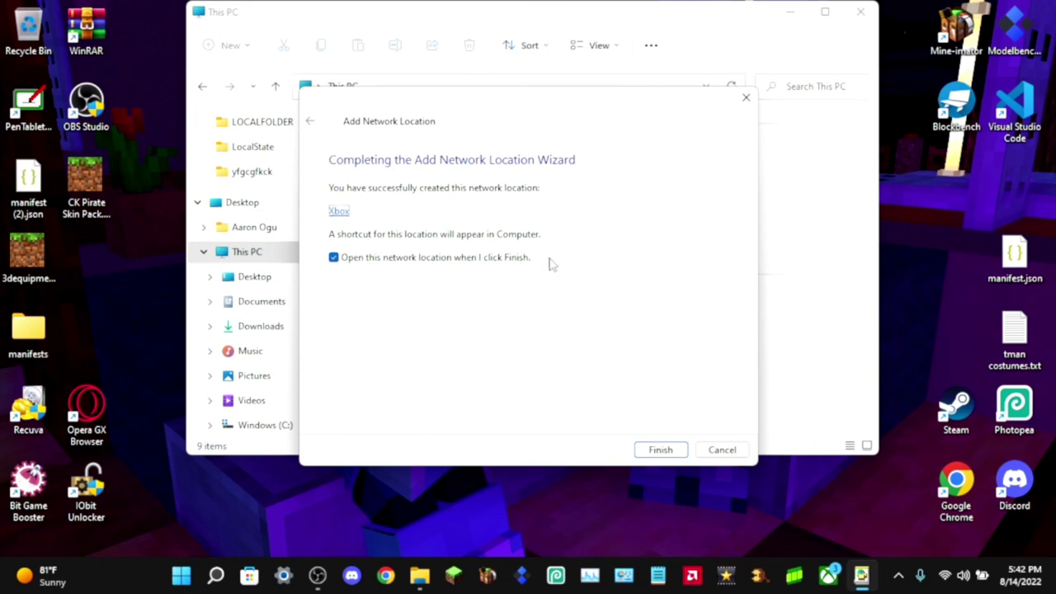
{"action": "left_click", "coordinate": [653, 456]}
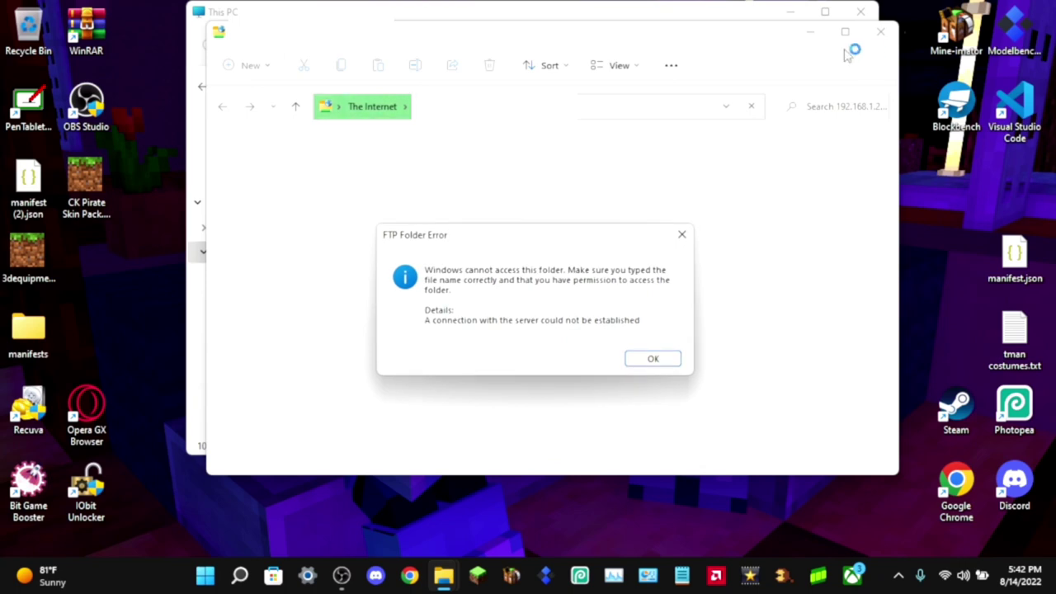
{"action": "left_click", "coordinate": [653, 358]}
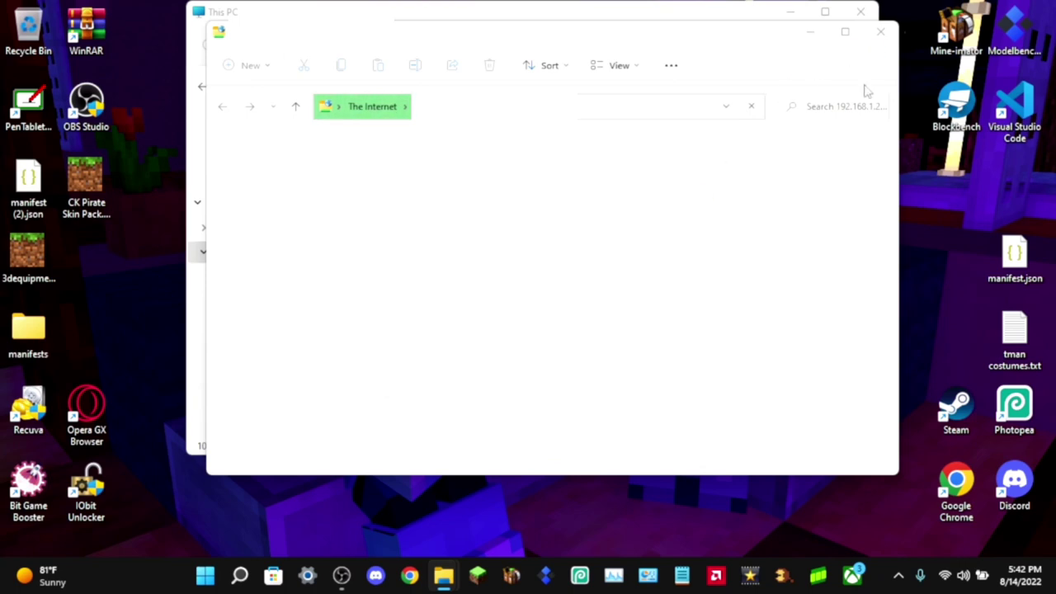
{"action": "left_click", "coordinate": [879, 35]}
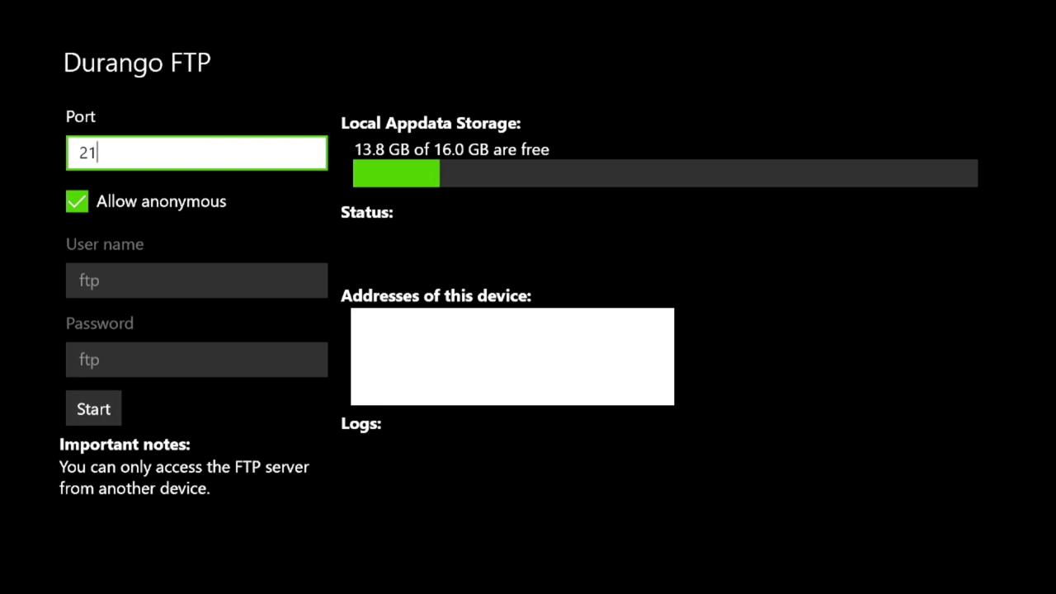
Start the Durango FTP server on port 21 with anonymous access allowed
{"action": "left_click", "coordinate": [94, 408]}
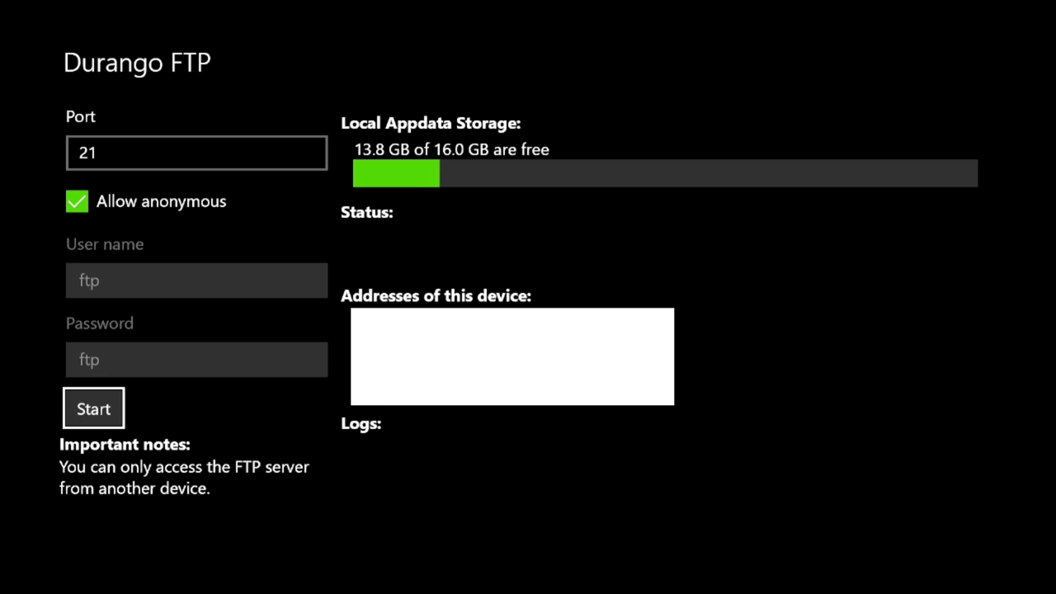
{"action": "key", "text": "Return"}
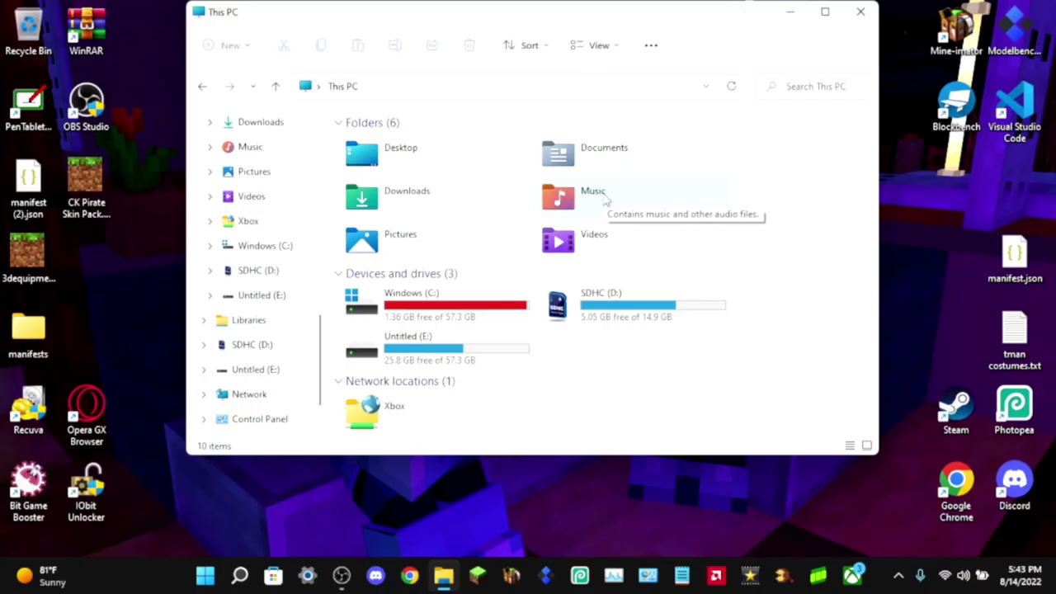
Browse the Xbox location to LOCALFOLDER > Microsoft.MinecraftUWPConsole_8wekyb3d8bbwe > LocalState > games
{"action": "left_click", "coordinate": [257, 223]}
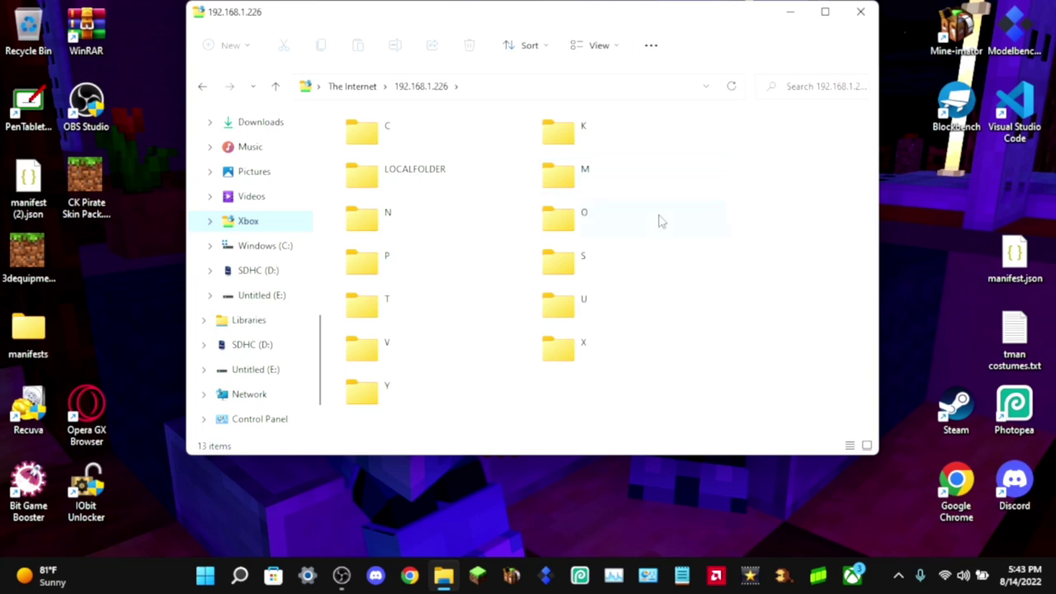
{"action": "double_click", "coordinate": [488, 173]}
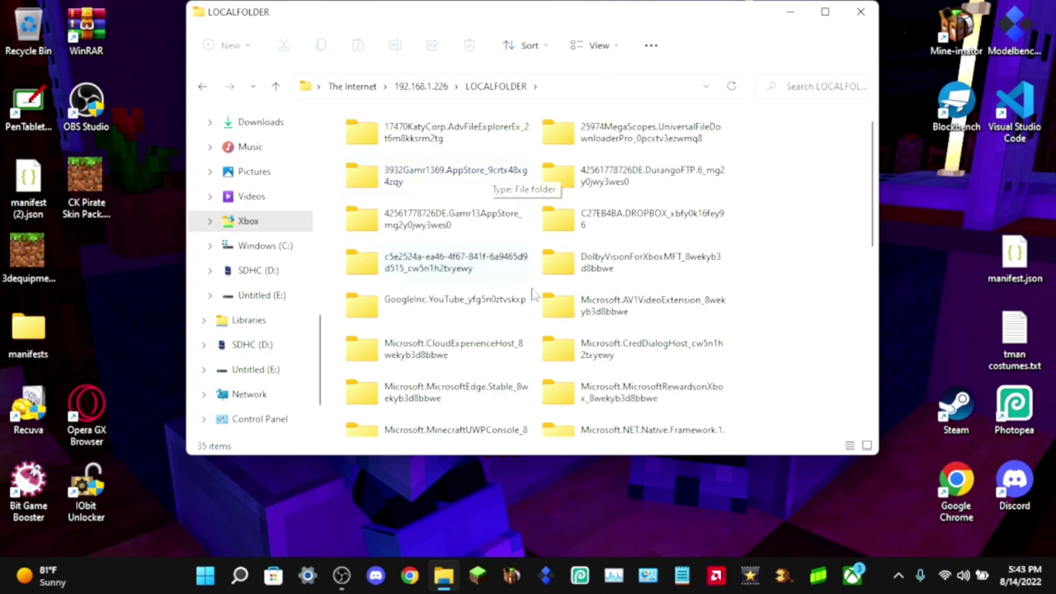
{"action": "scroll", "coordinate": [532, 328], "scroll_direction": "down", "scroll_amount": 1}
{"action": "scroll", "coordinate": [532, 326], "scroll_direction": "down", "scroll_amount": 2}
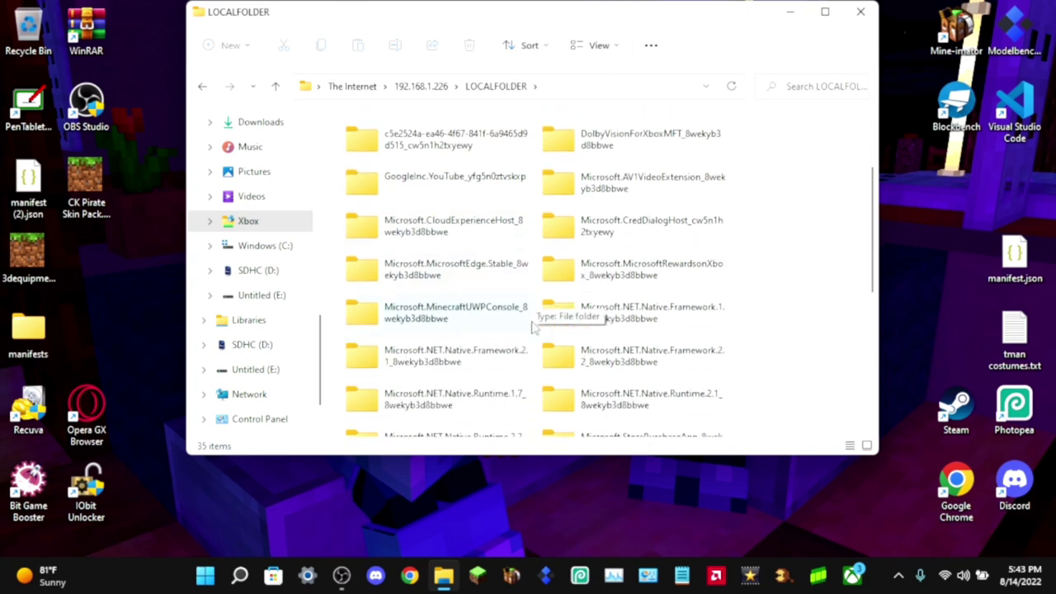
{"action": "double_click", "coordinate": [488, 326]}
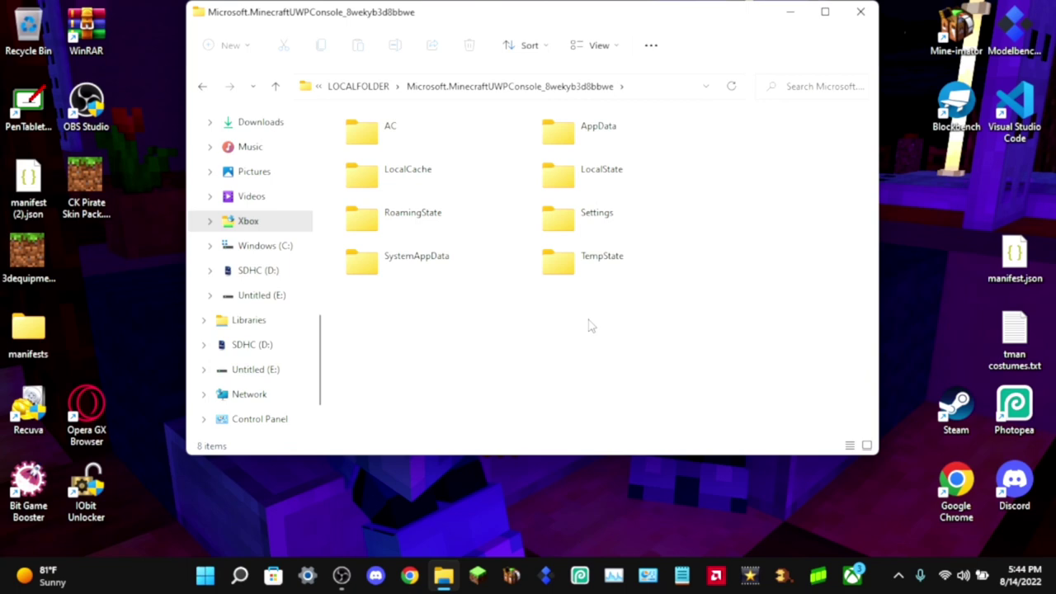
{"action": "double_click", "coordinate": [656, 170]}
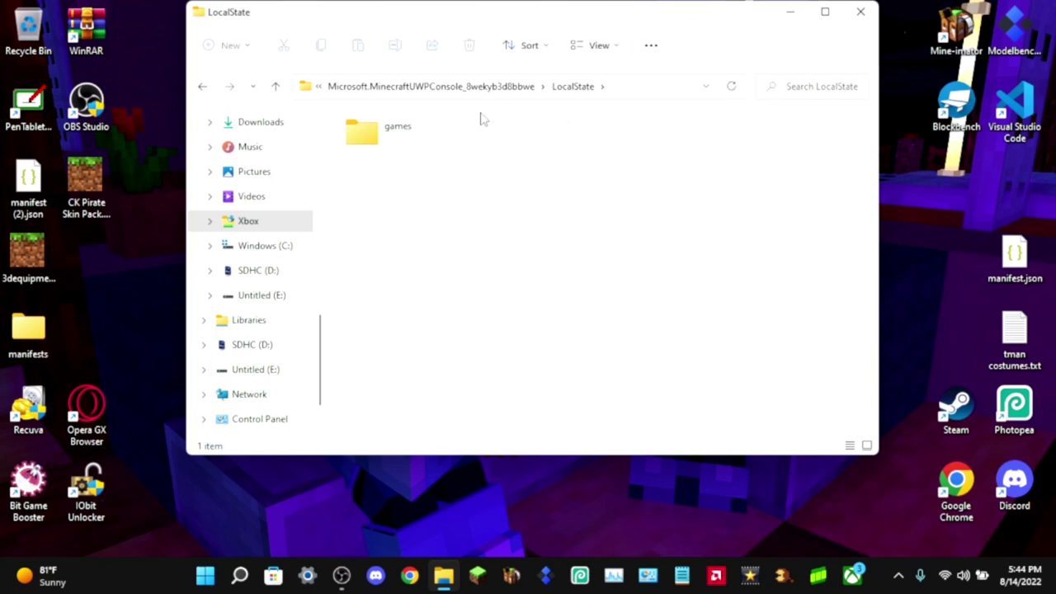
{"action": "double_click", "coordinate": [410, 142]}
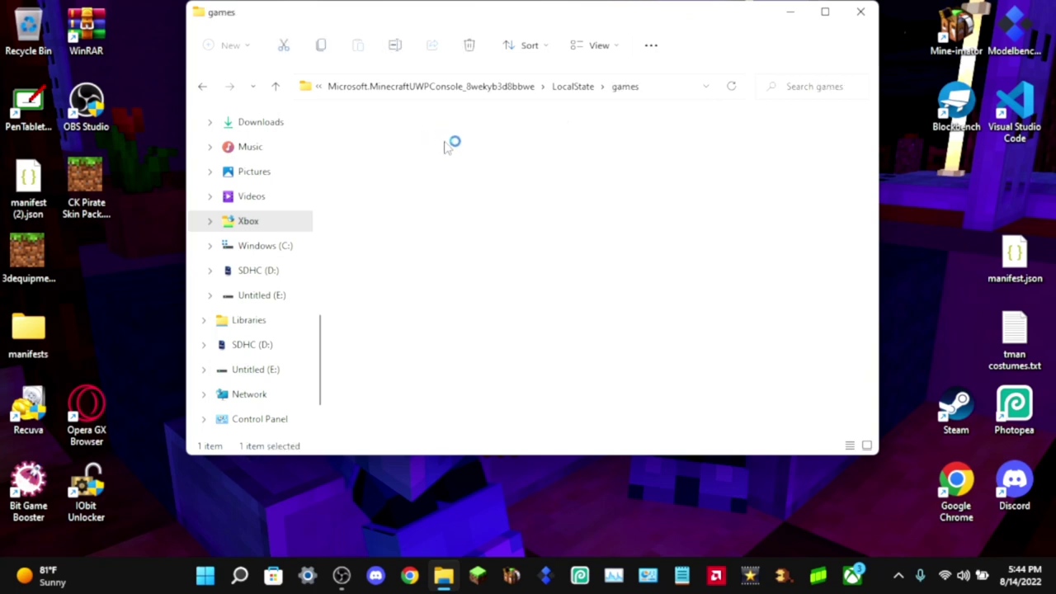
Drag 3dequipment.mcpack from the desktop into com.mojang's behavior_packs and resource_packs, then close the window
{"action": "double_click", "coordinate": [447, 147]}
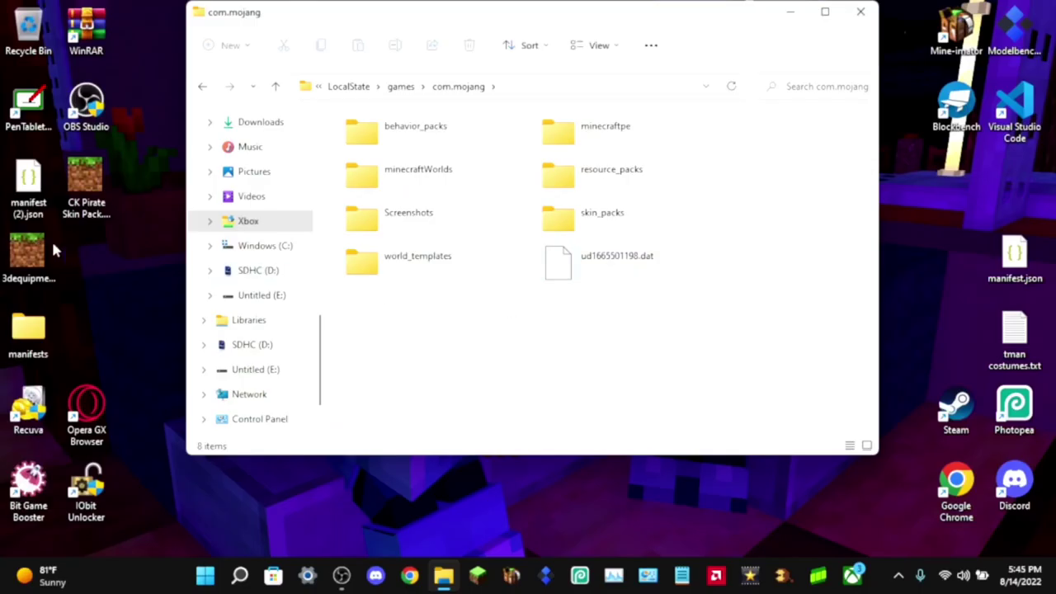
{"action": "mouse_move", "coordinate": [33, 258]}
{"action": "left_mouse_down"}
{"action": "mouse_move", "coordinate": [151, 217]}
{"action": "mouse_move", "coordinate": [469, 150]}
{"action": "mouse_move", "coordinate": [662, 172]}
{"action": "mouse_move", "coordinate": [759, 217]}
{"action": "mouse_move", "coordinate": [926, 218]}
{"action": "mouse_move", "coordinate": [233, 239]}
{"action": "mouse_move", "coordinate": [30, 266]}
{"action": "mouse_move", "coordinate": [52, 262]}
{"action": "left_mouse_up"}
{"action": "double_click", "coordinate": [696, 174]}
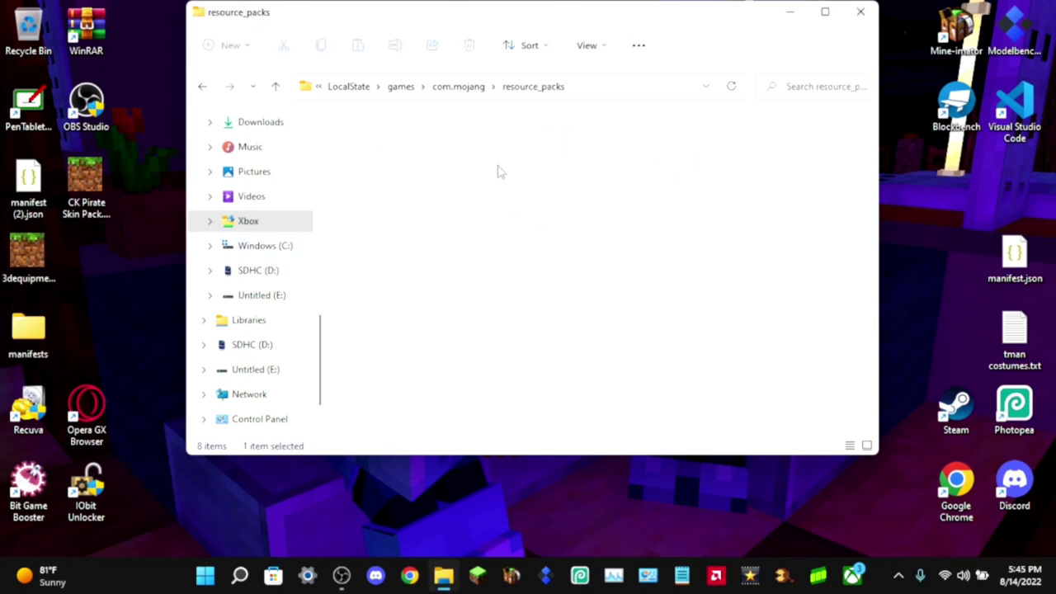
{"action": "left_click_drag", "start_coordinate": [27, 254], "coordinate": [492, 141]}
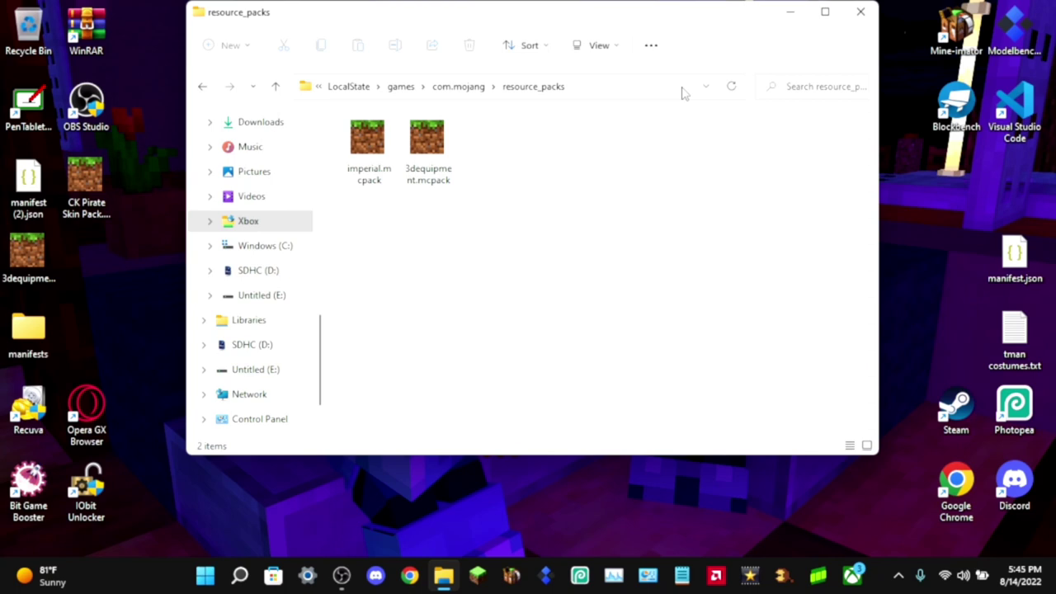
{"action": "left_click", "coordinate": [861, 12]}
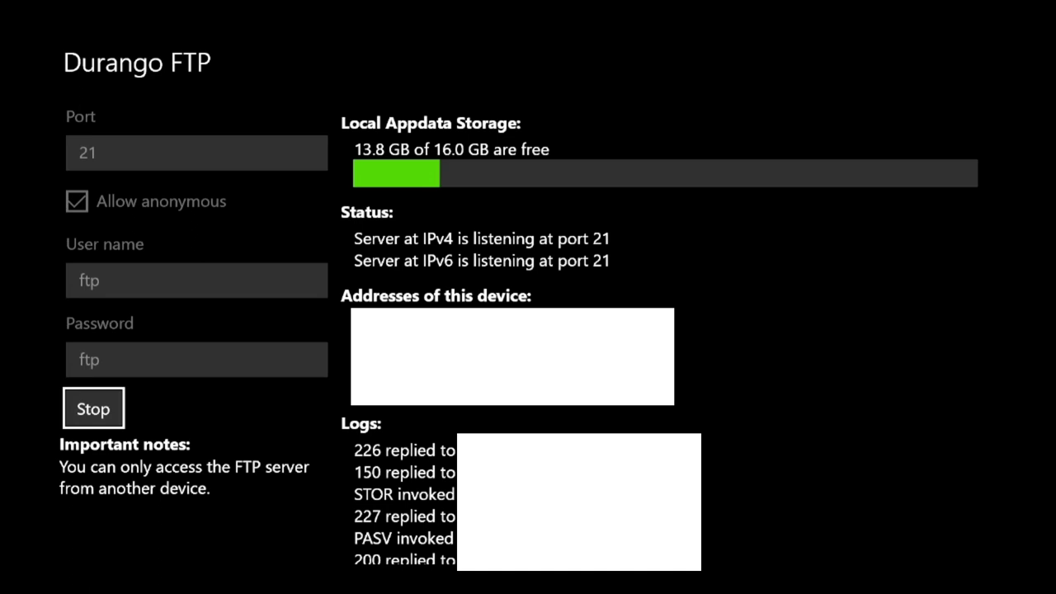
Stop the Durango FTP server and quit DurangoFTP.6 from the Xbox guide
{"action": "key", "text": "Return"}
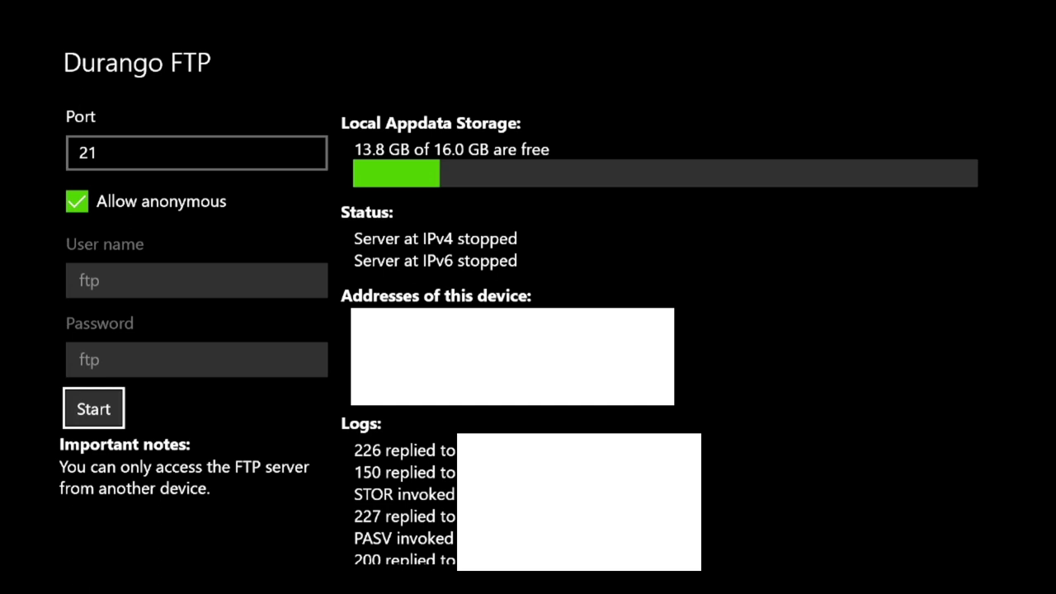
{"action": "key", "text": "super"}
{"action": "key", "text": "Down"}
{"action": "key", "text": "Down"}
{"action": "key", "text": "Menu"}
{"action": "key", "text": "Down"}
{"action": "key", "text": "Down"}
{"action": "key", "text": "Down"}
{"action": "key", "text": "Down"}
{"action": "key", "text": "Return"}
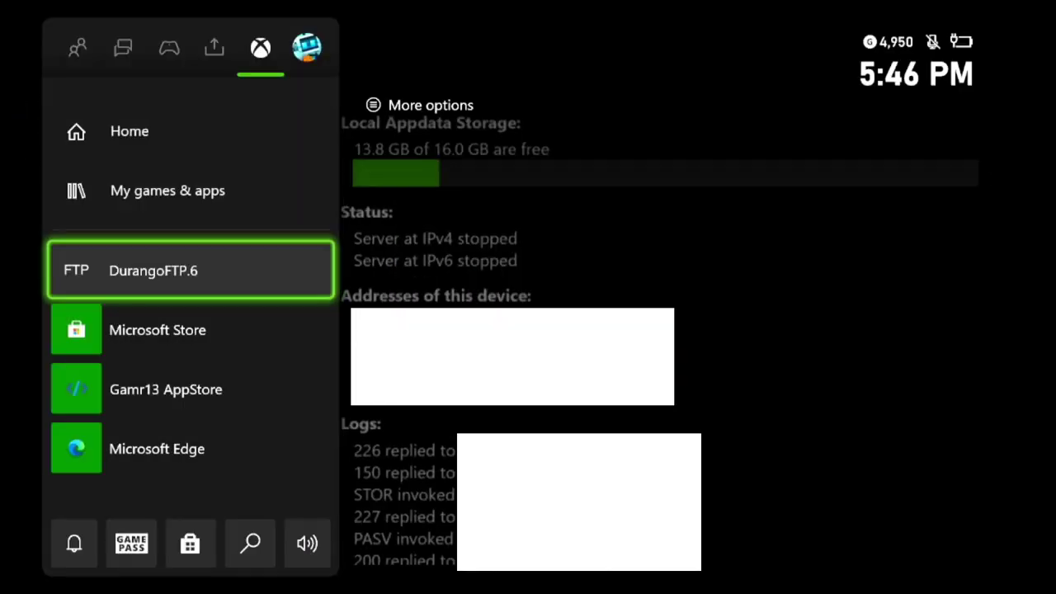
Launch Minecraft from the pinned dashboard tiles
{"action": "key", "text": "Right"}
{"action": "key", "text": "Right"}
{"action": "key", "text": "Right"}
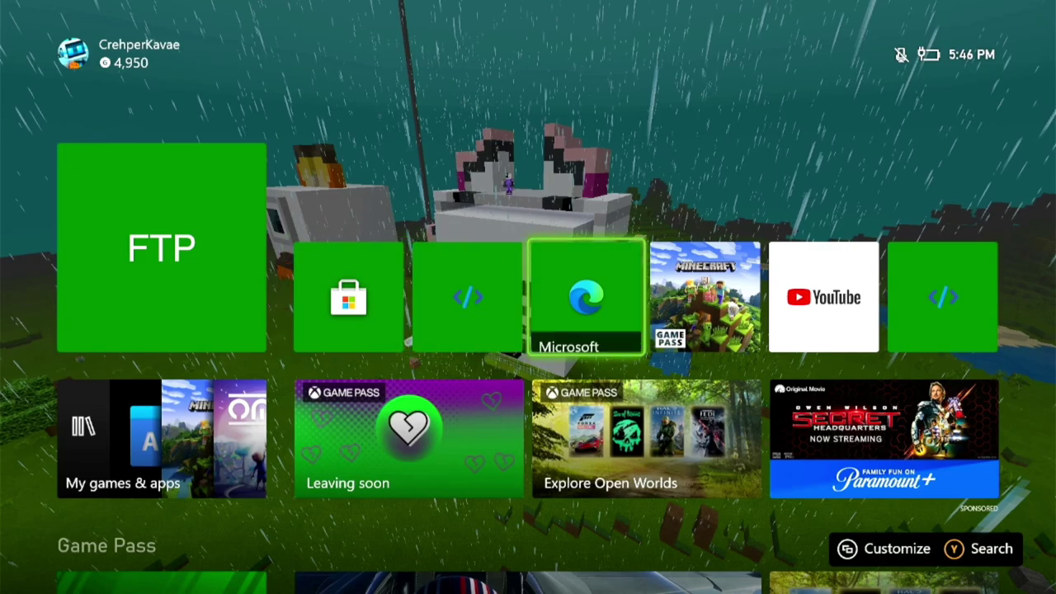
{"action": "key", "text": "Right"}
{"action": "key", "text": "Return"}
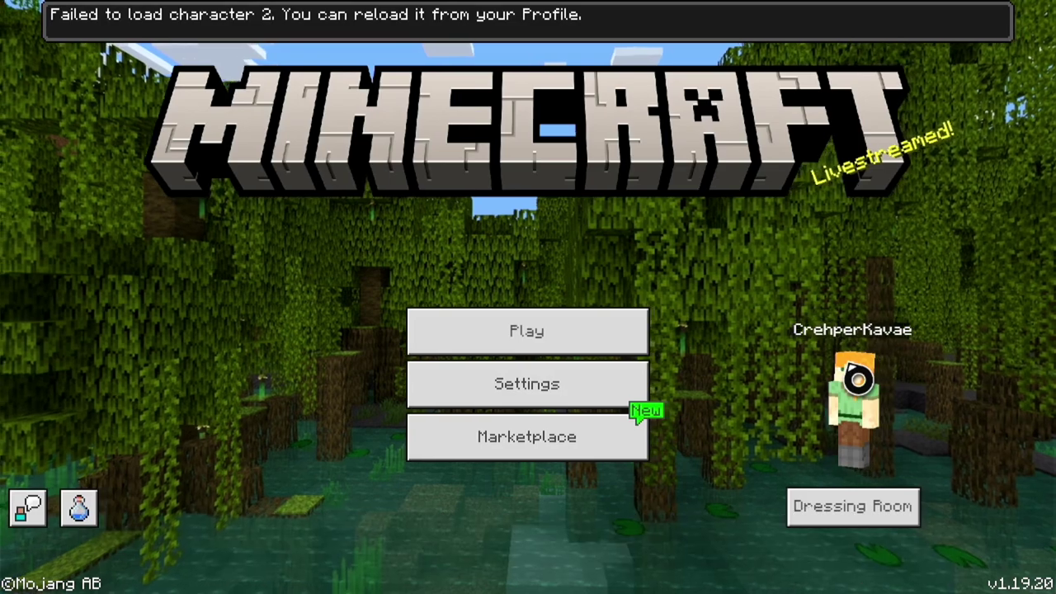
Sign out via Profile & system, then sign back in to the Xbox profile with its passkey
{"action": "key", "text": "super"}
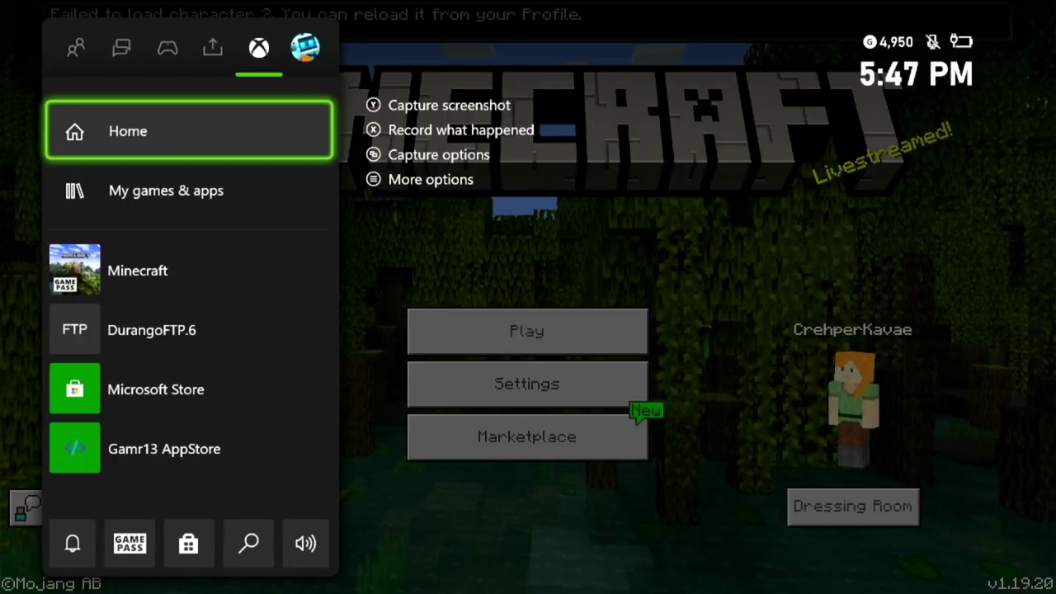
{"action": "key", "text": "Right"}
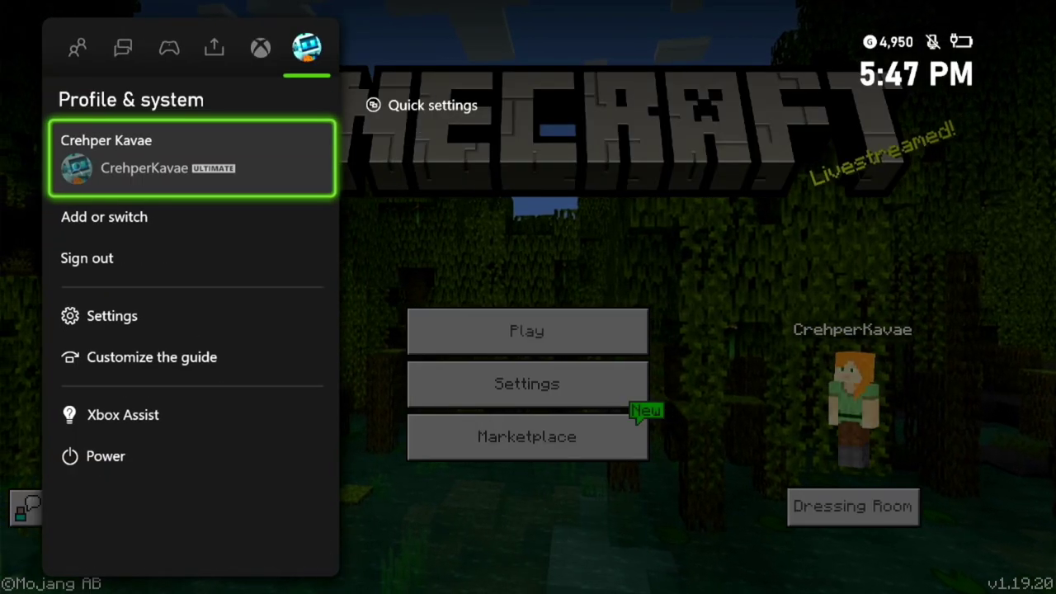
{"action": "key", "text": "Down"}
{"action": "key", "text": "Down"}
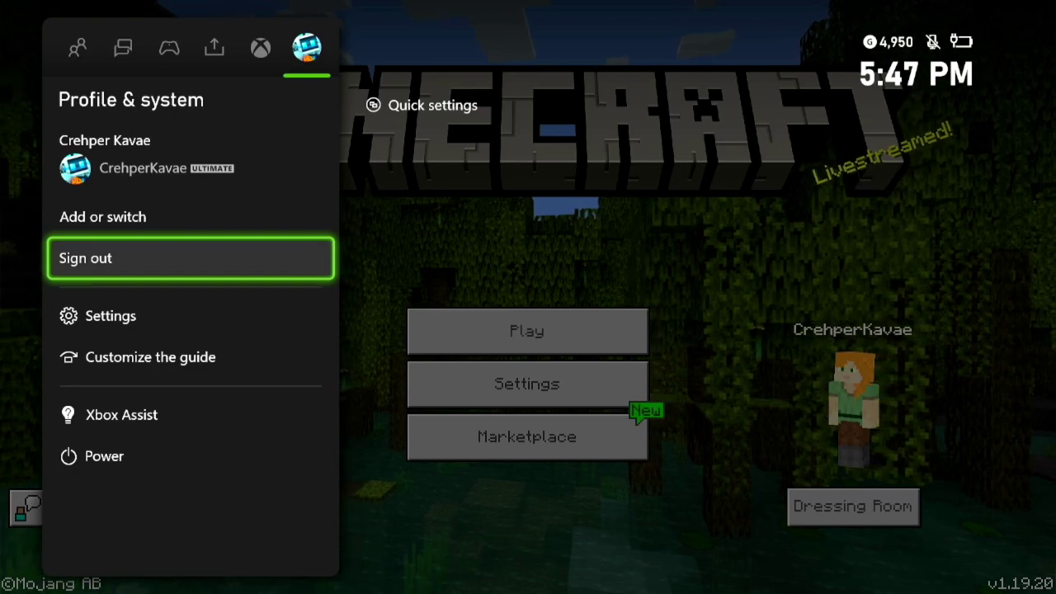
{"action": "key", "text": "Return"}
{"action": "key", "text": "Return"}
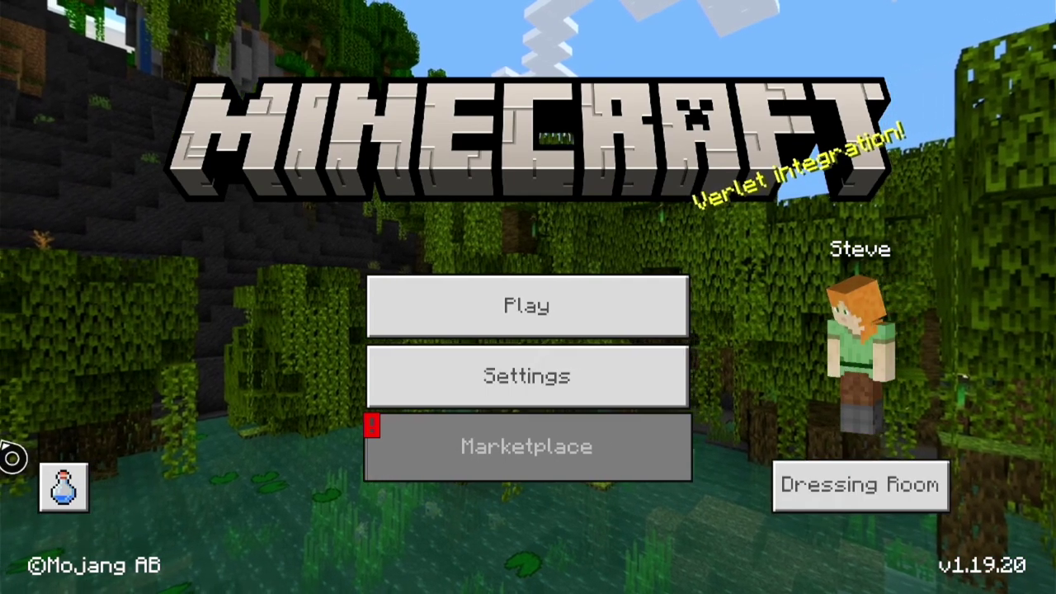
{"action": "left_click", "coordinate": [66, 485]}
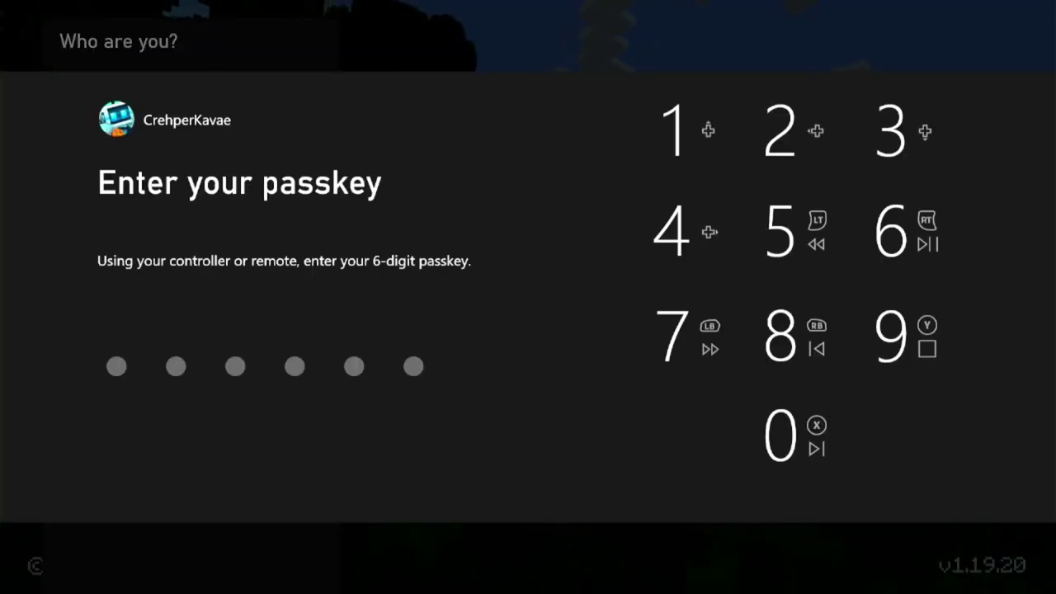
{"action": "key", "text": "0"}
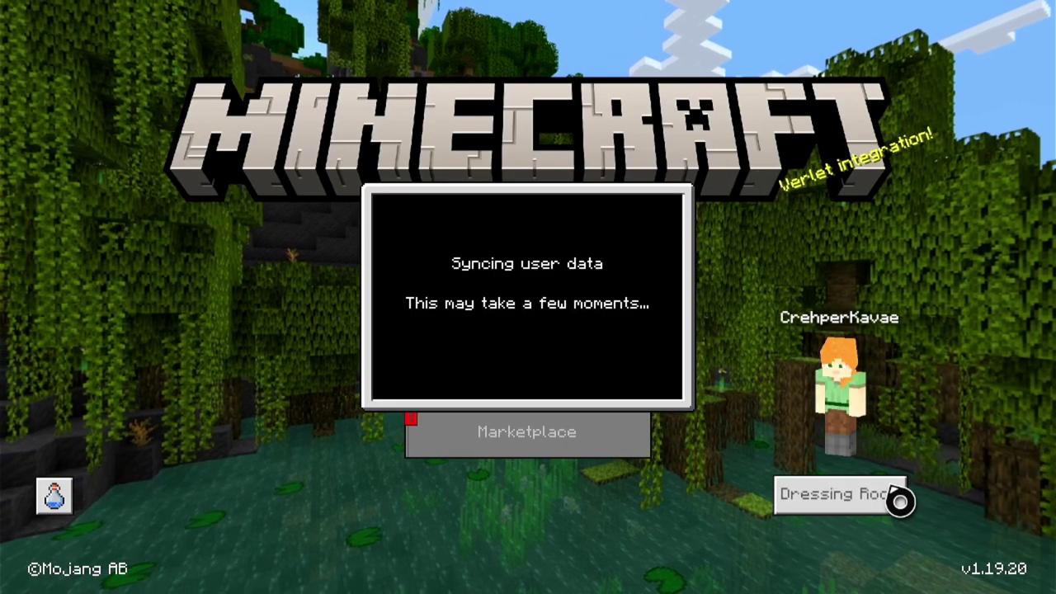
Open Classic Skins in the Dressing Room, then cycle the character carousel to Steve
{"action": "left_click", "coordinate": [899, 500]}
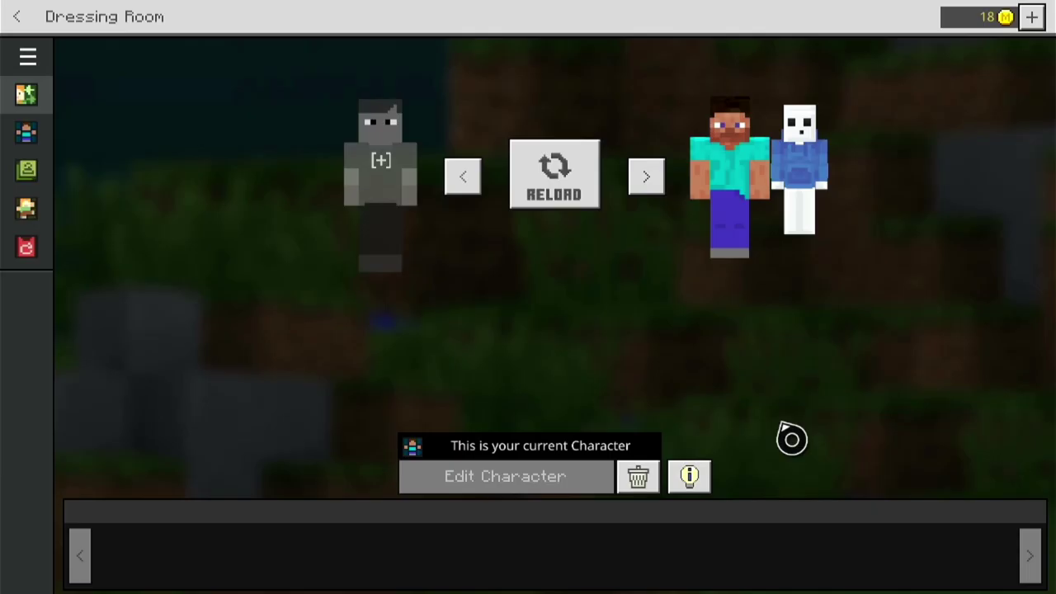
{"action": "left_click", "coordinate": [565, 178]}
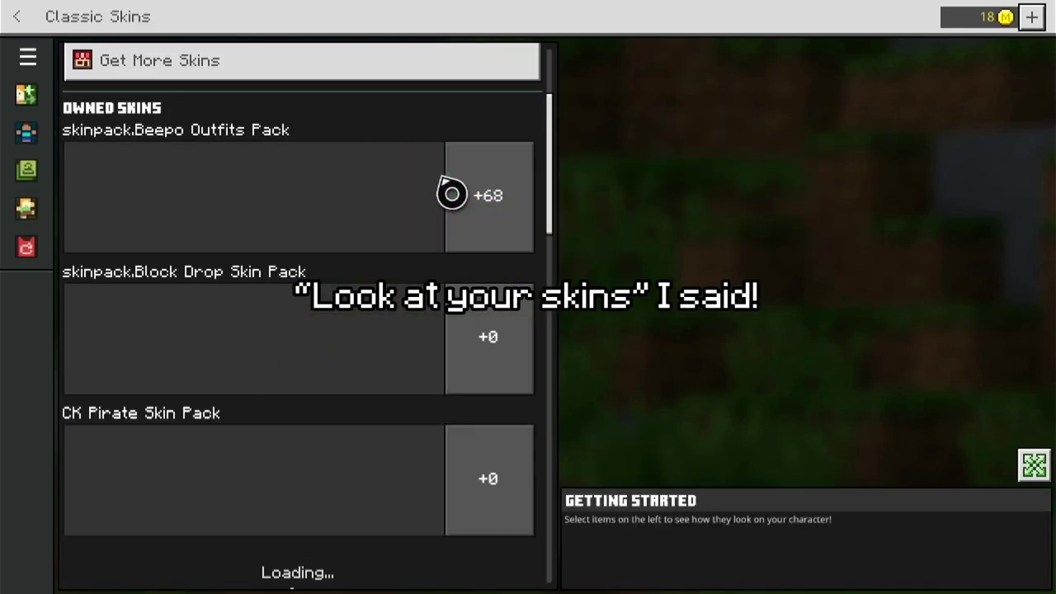
{"action": "scroll", "coordinate": [449, 192], "scroll_direction": "down", "scroll_amount": 8}
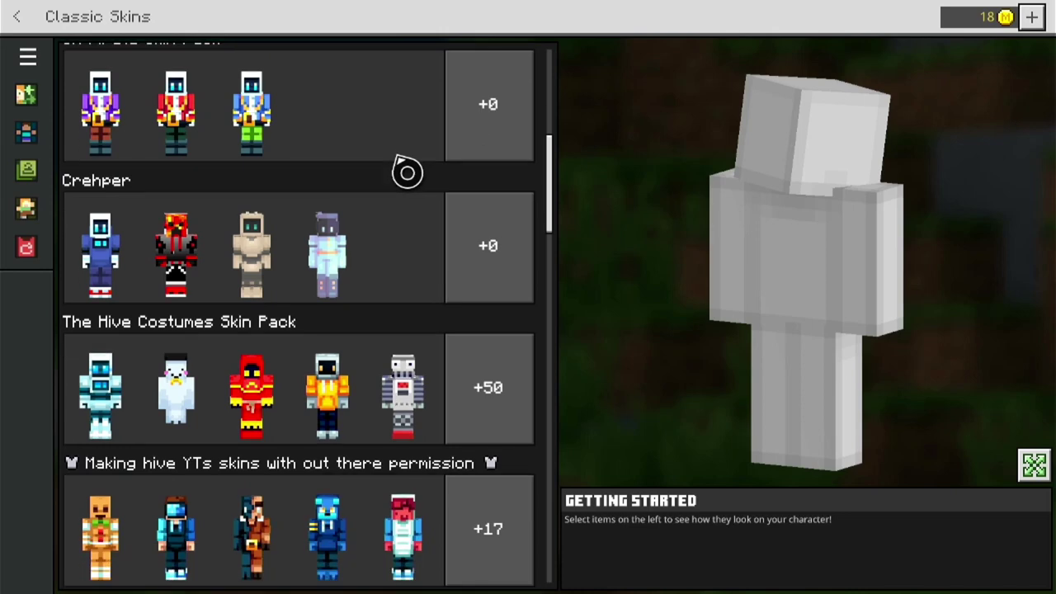
{"action": "scroll", "coordinate": [407, 173], "scroll_direction": "down", "scroll_amount": 4}
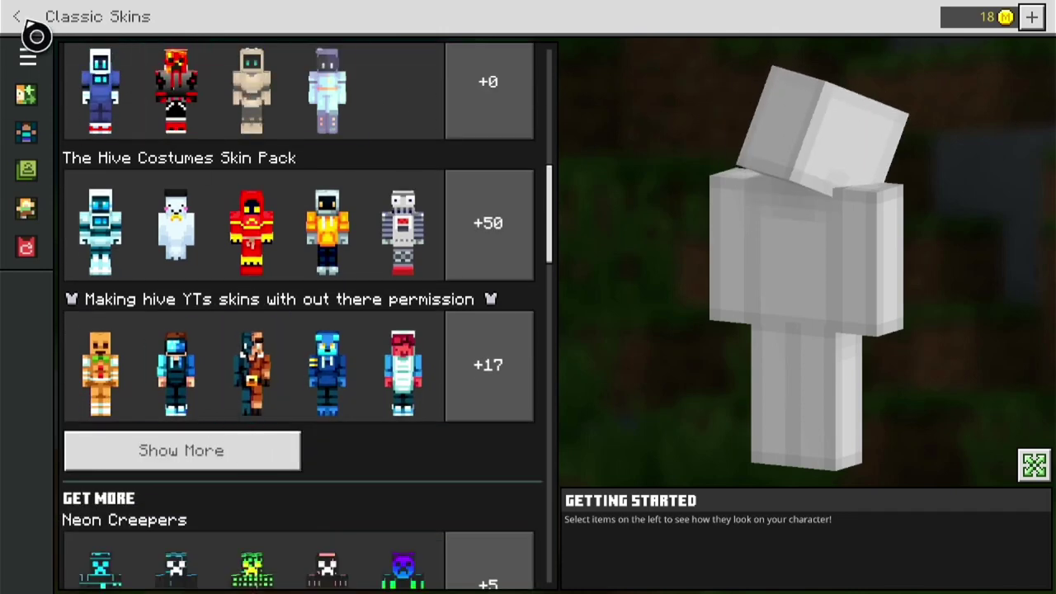
{"action": "left_click", "coordinate": [30, 27]}
{"action": "left_click", "coordinate": [471, 183]}
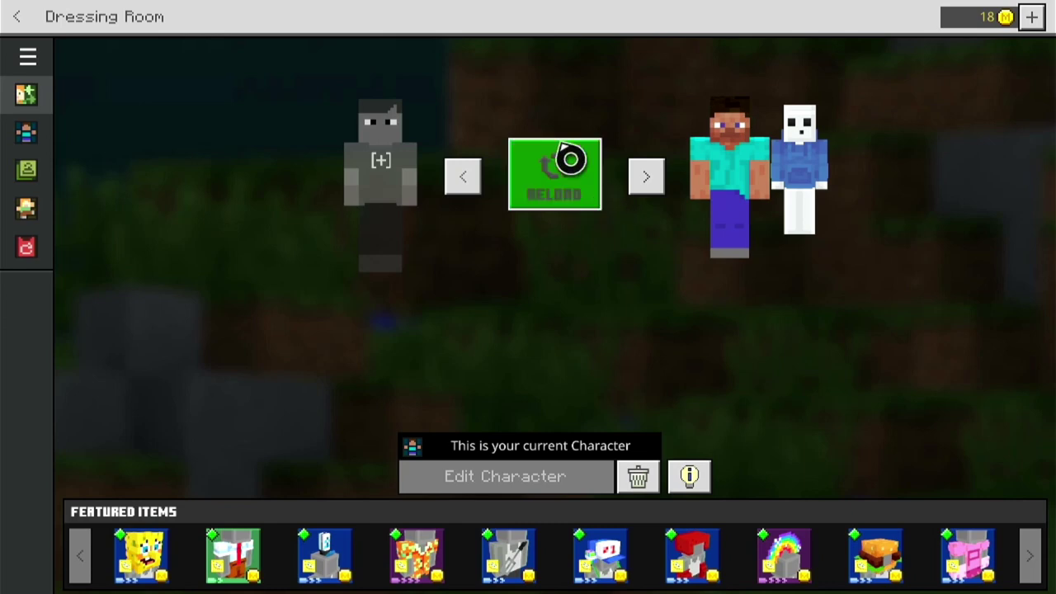
{"action": "left_click", "coordinate": [646, 178]}
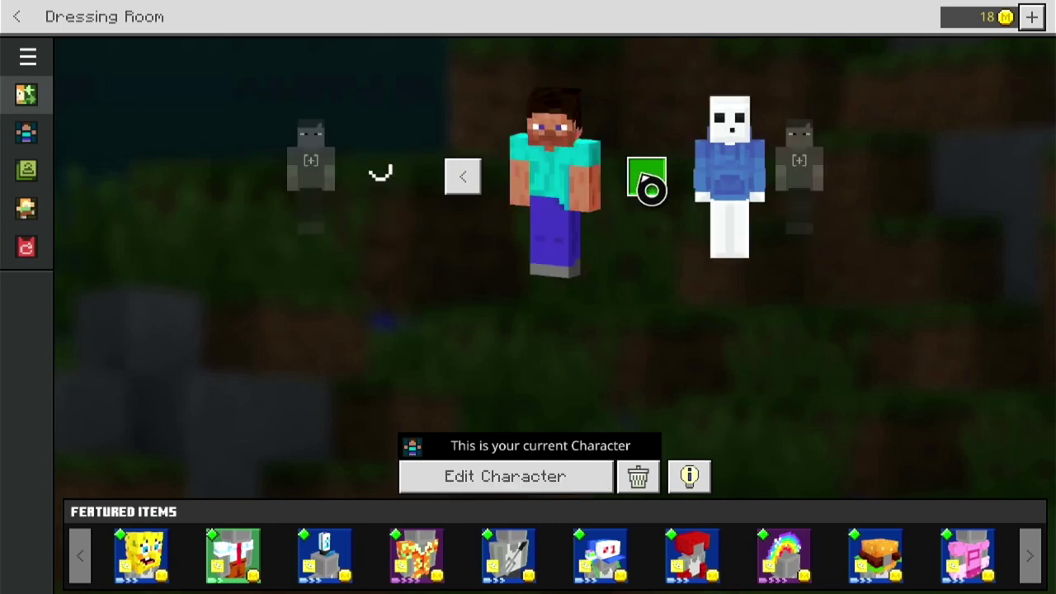
Scroll through the owned Classic Skins packs, then back out to the main menu
{"action": "left_click", "coordinate": [55, 193]}
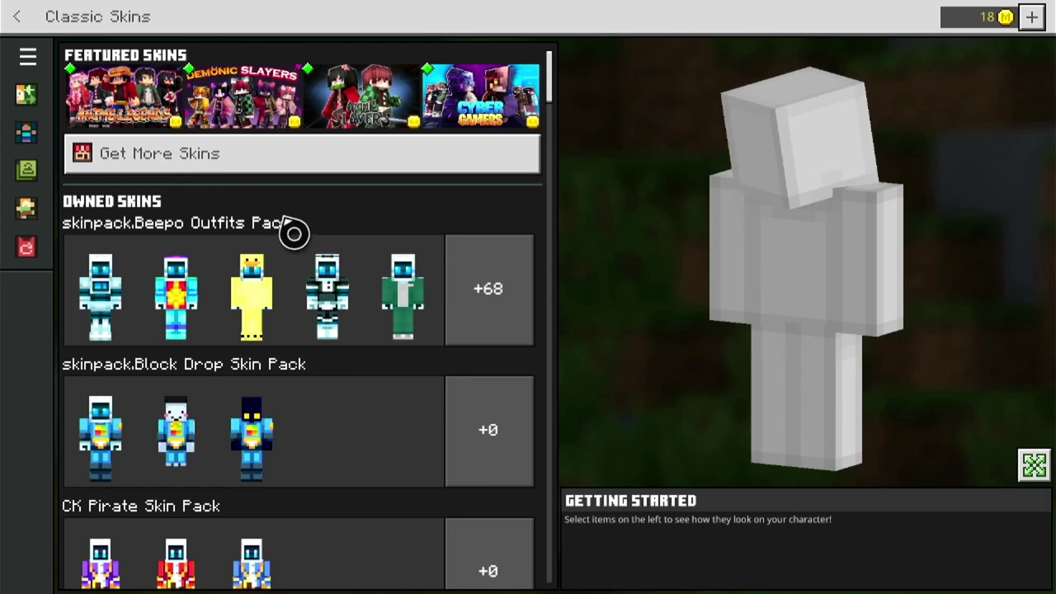
{"action": "left_click", "coordinate": [39, 25]}
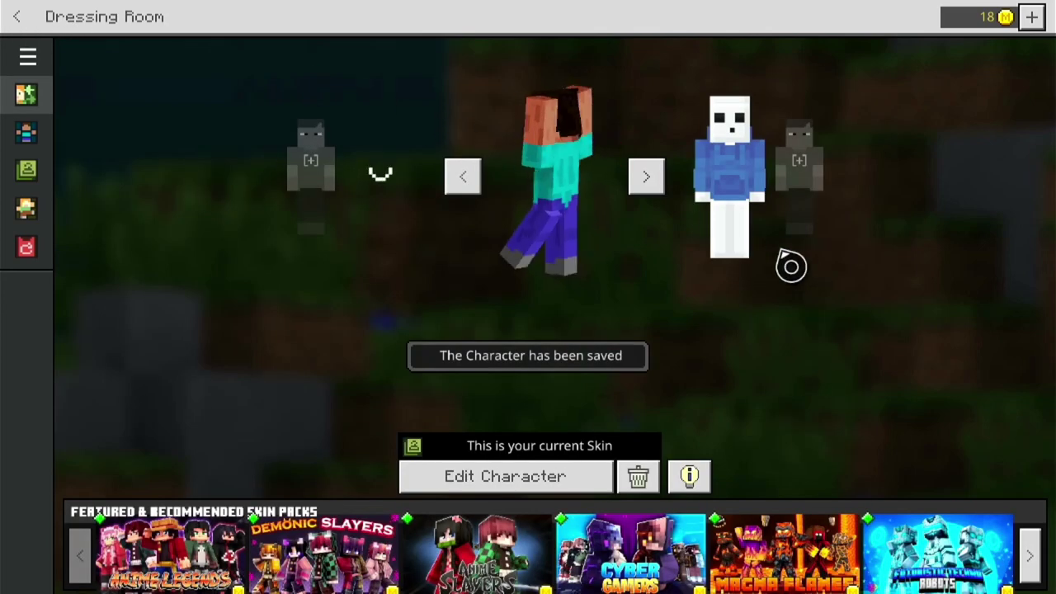
{"action": "left_click", "coordinate": [50, 193]}
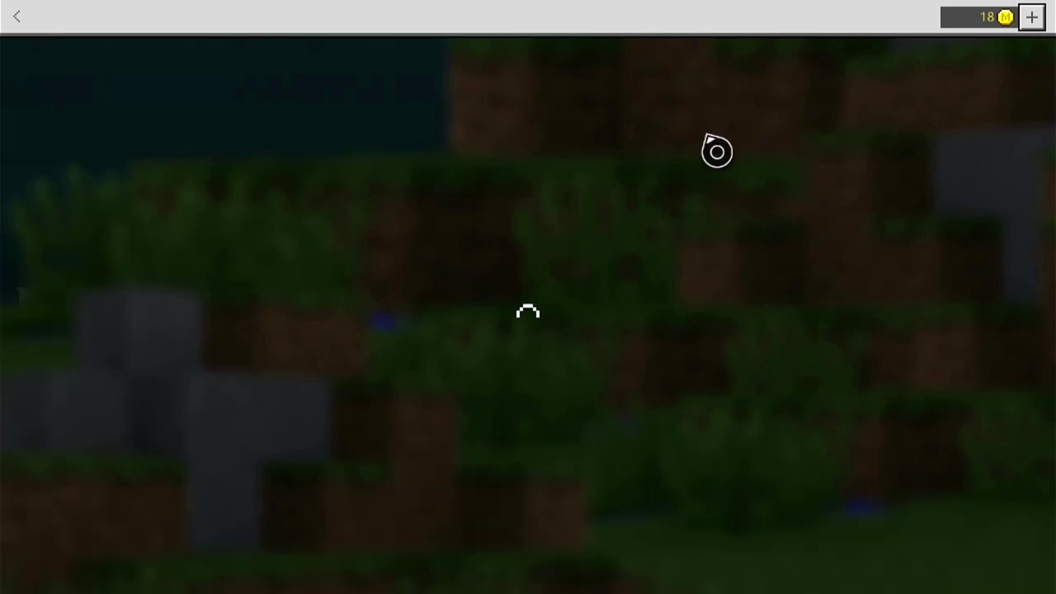
{"action": "scroll", "coordinate": [542, 219], "scroll_direction": "down", "scroll_amount": 5}
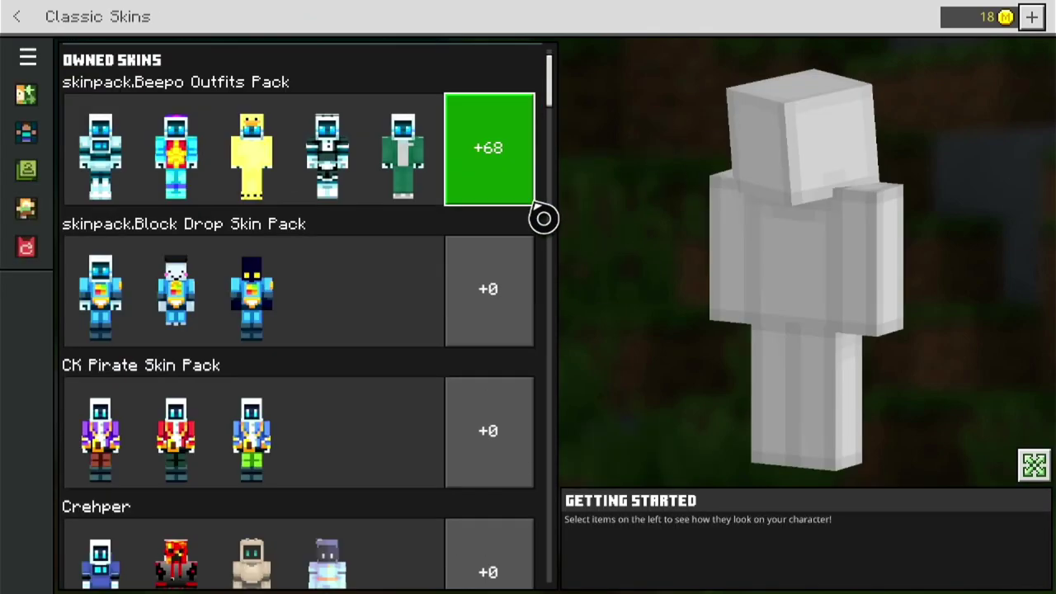
{"action": "scroll", "coordinate": [498, 252], "scroll_direction": "down", "scroll_amount": 9}
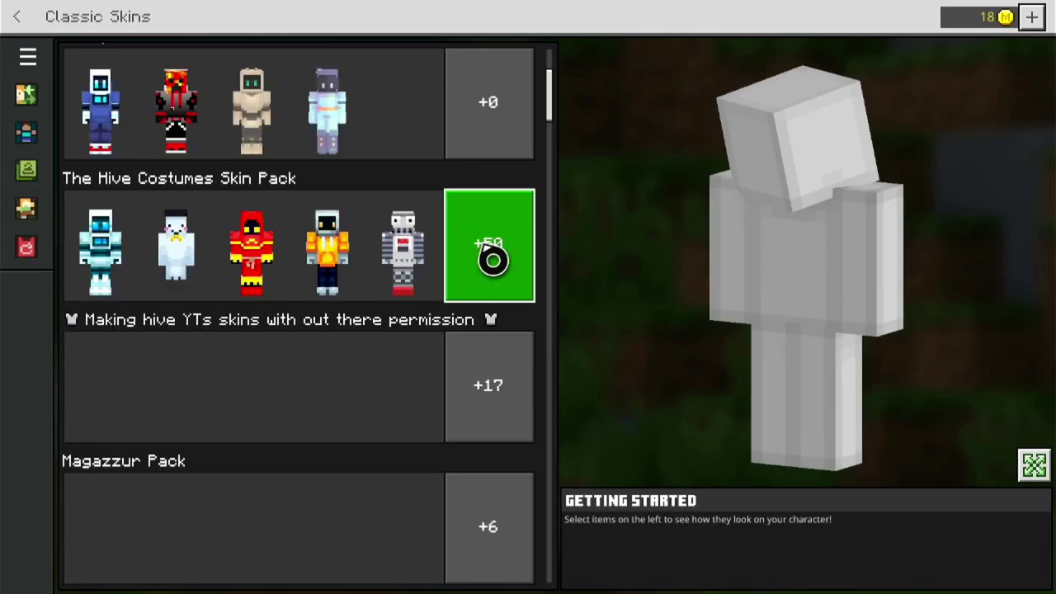
{"action": "scroll", "coordinate": [506, 263], "scroll_direction": "down", "scroll_amount": 9}
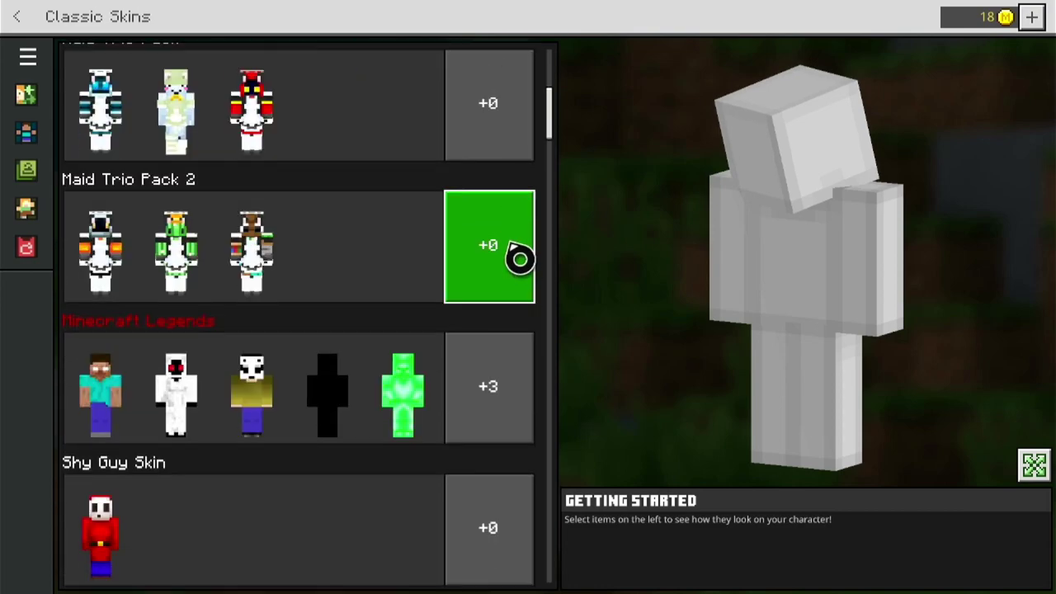
{"action": "scroll", "coordinate": [507, 255], "scroll_direction": "down", "scroll_amount": 5}
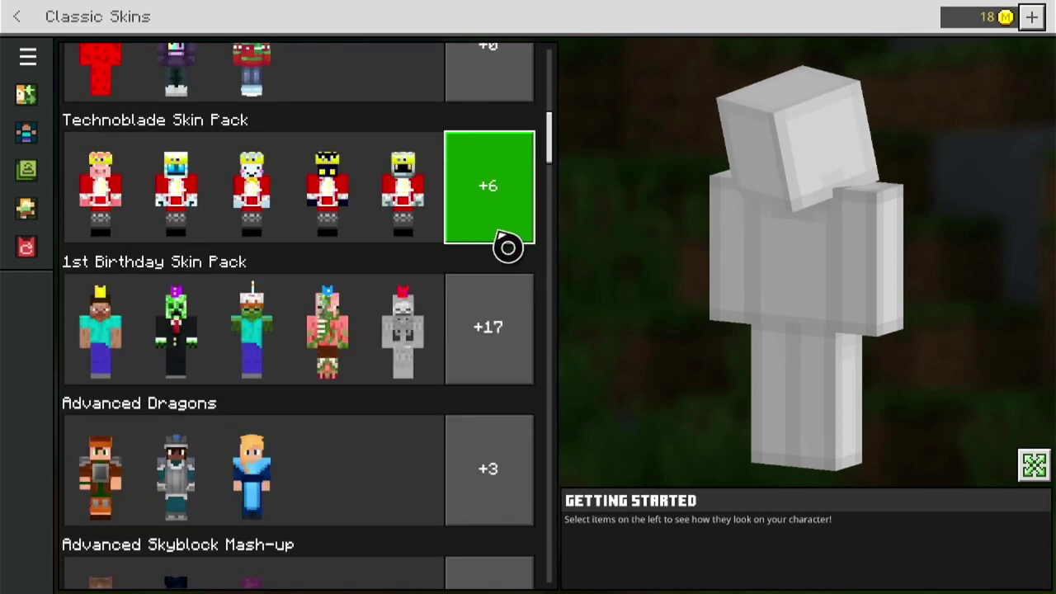
{"action": "scroll", "coordinate": [556, 162], "scroll_direction": "up", "scroll_amount": 3}
{"action": "left_click_drag", "start_coordinate": [552, 17], "coordinate": [10, 27]}
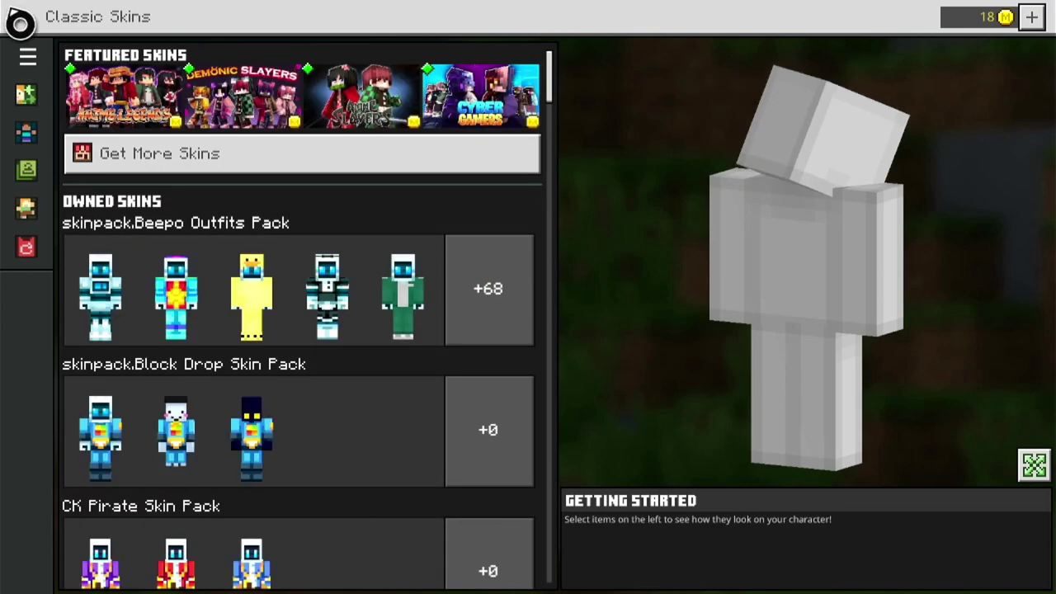
{"action": "left_click", "coordinate": [18, 18]}
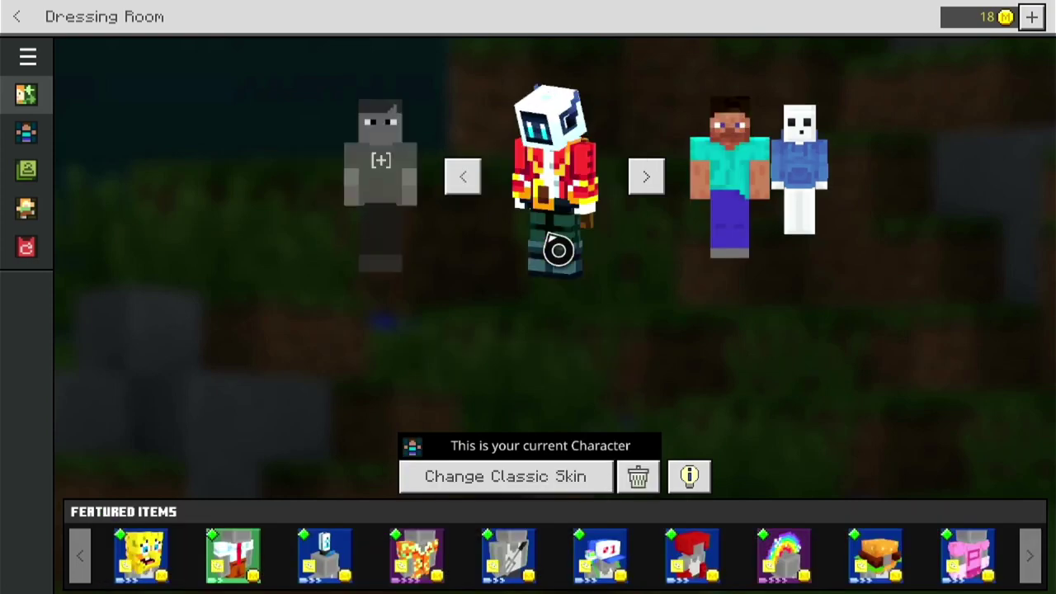
{"action": "left_click", "coordinate": [20, 30]}
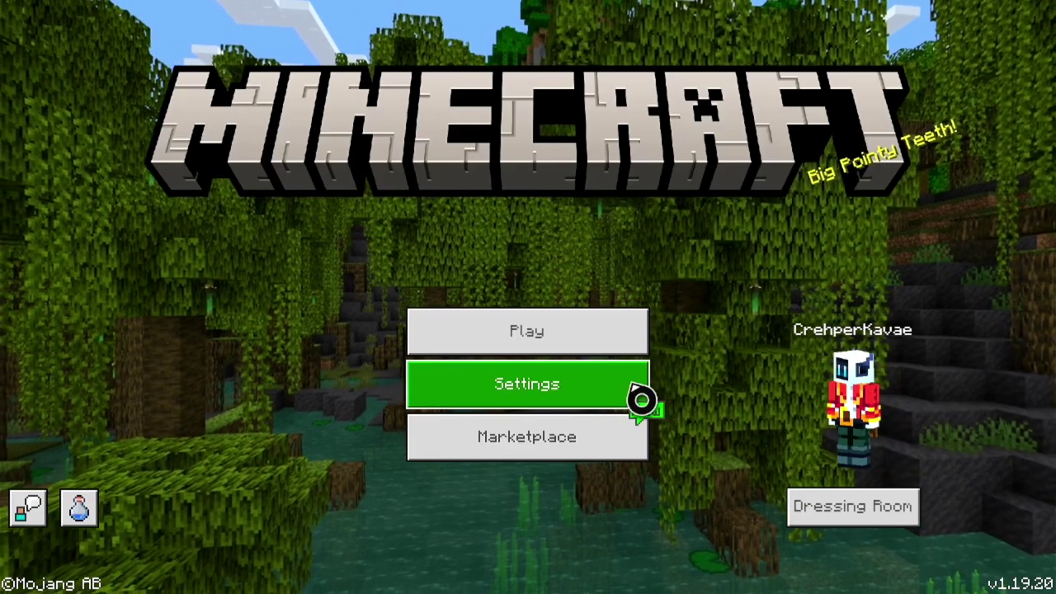
Activate the Modern Textures HD pack under Global Resources, My Packs, then leave Settings
{"action": "left_click", "coordinate": [641, 400]}
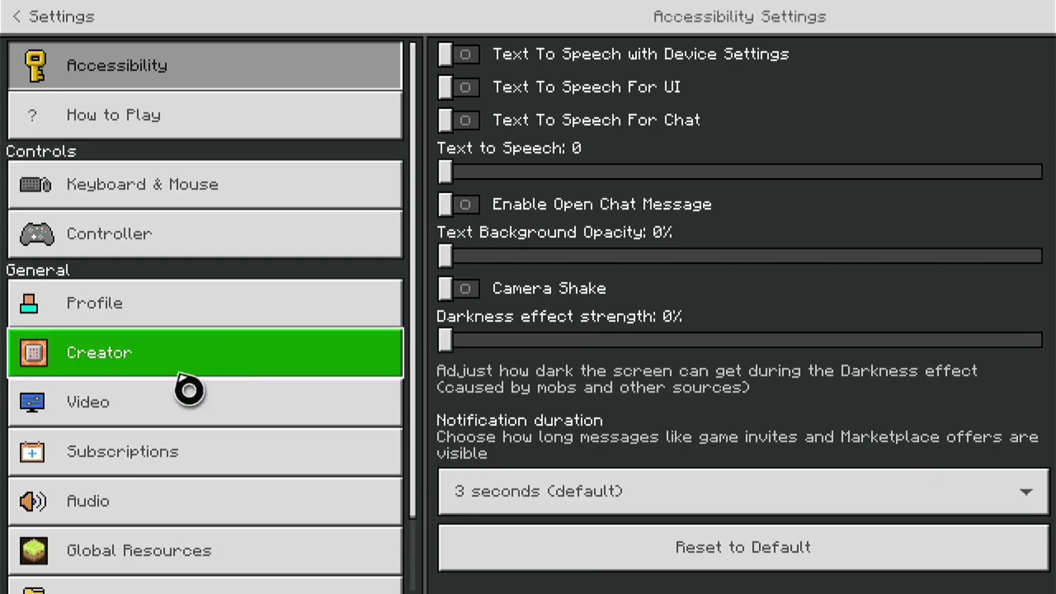
{"action": "left_click", "coordinate": [123, 561]}
{"action": "left_click", "coordinate": [768, 110]}
{"action": "scroll", "coordinate": [778, 123], "scroll_direction": "down", "scroll_amount": 6}
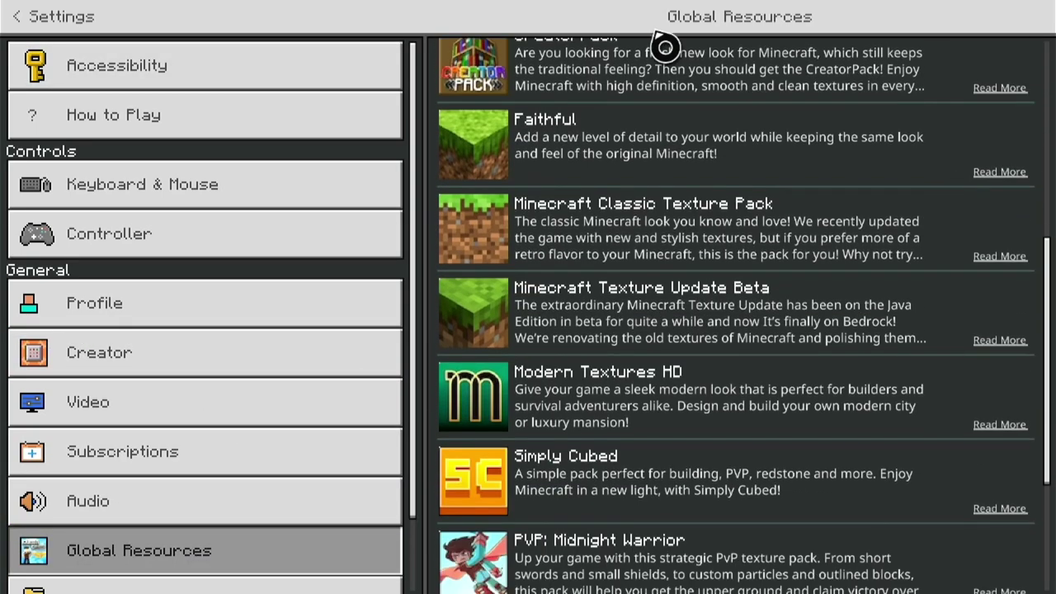
{"action": "left_click", "coordinate": [617, 427]}
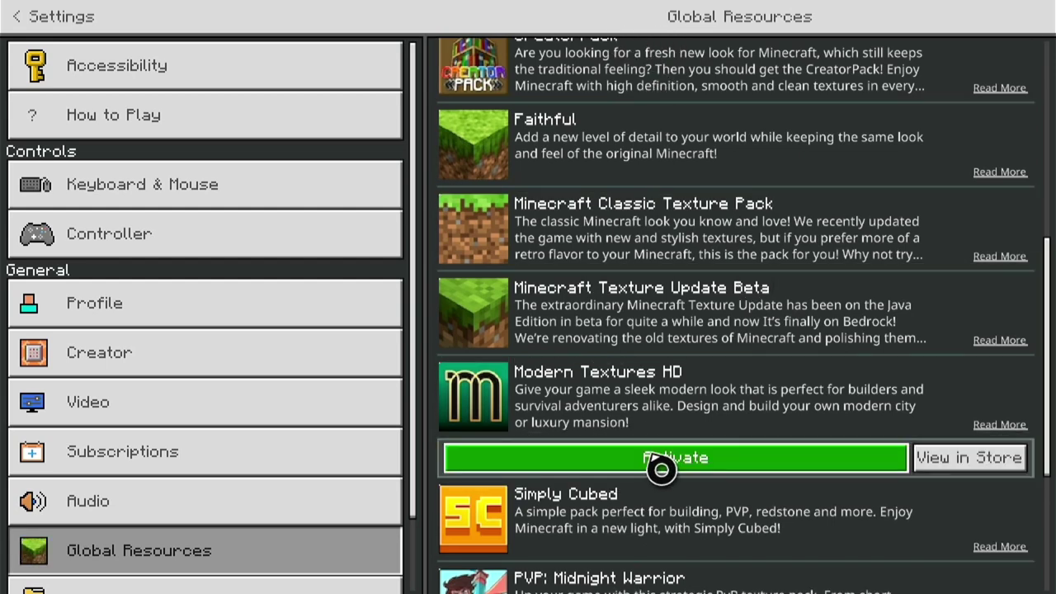
{"action": "key", "text": "Escape"}
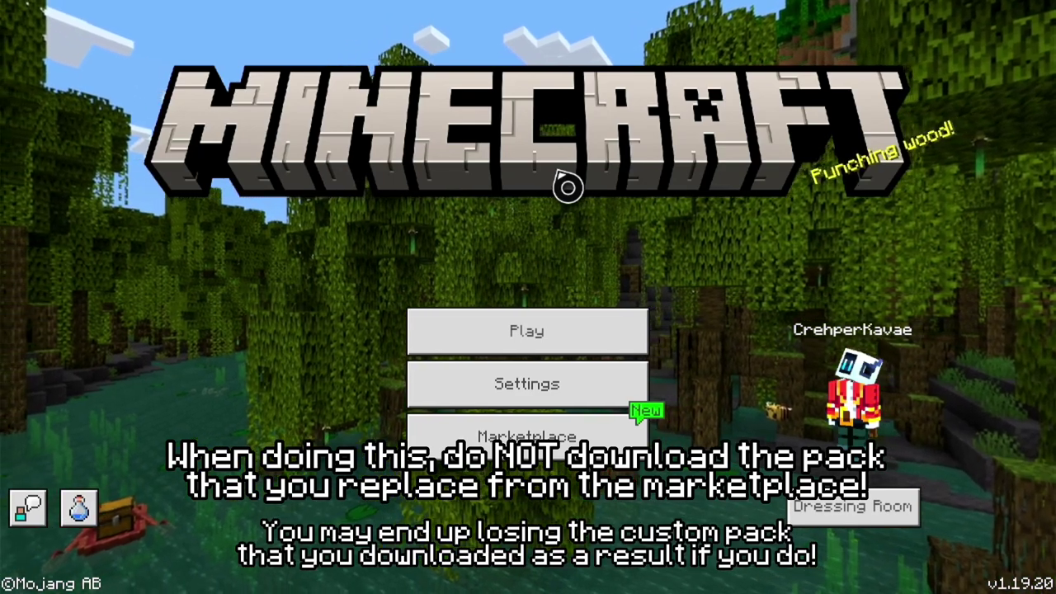
Join The Hive from the featured Servers list, open SkyWars Kits and vote for Pillars
{"action": "left_click", "coordinate": [521, 323]}
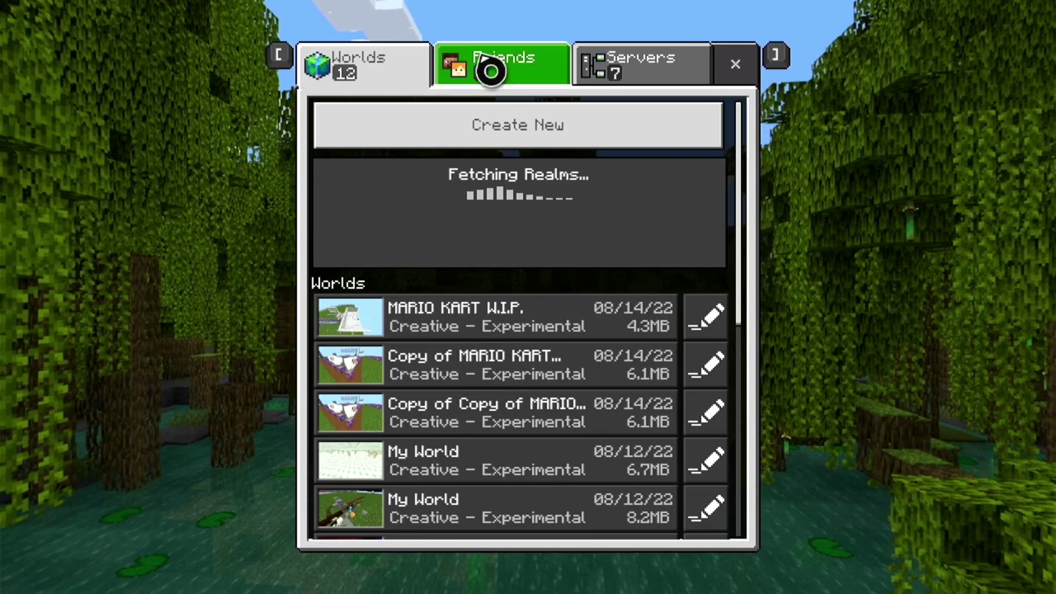
{"action": "left_click", "coordinate": [561, 68]}
{"action": "left_click", "coordinate": [596, 68]}
{"action": "scroll", "coordinate": [624, 238], "scroll_direction": "down", "scroll_amount": 3}
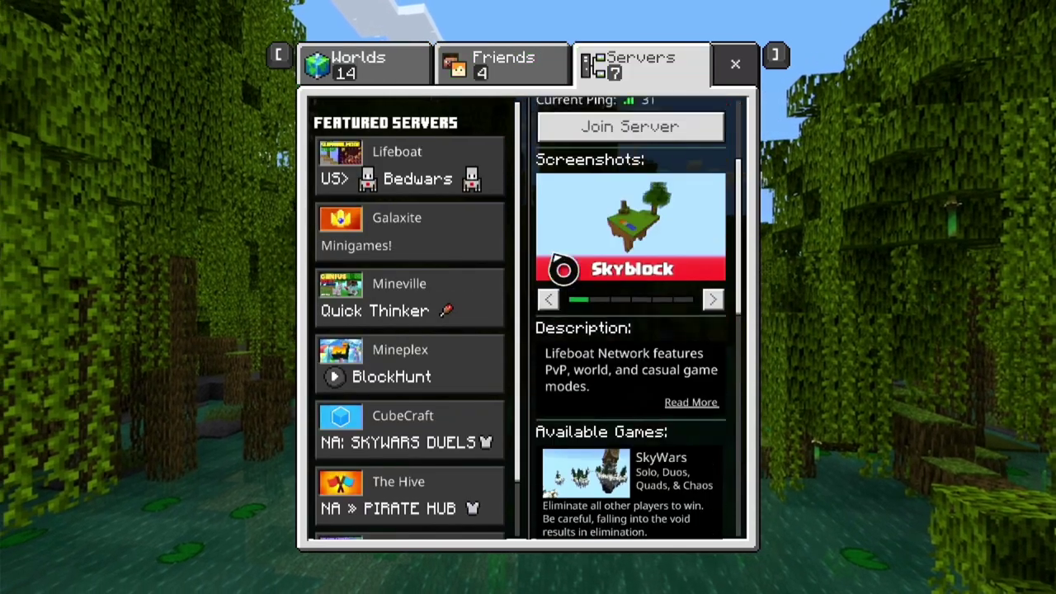
{"action": "scroll", "coordinate": [503, 302], "scroll_direction": "down", "scroll_amount": 1}
{"action": "scroll", "coordinate": [701, 266], "scroll_direction": "up", "scroll_amount": 3}
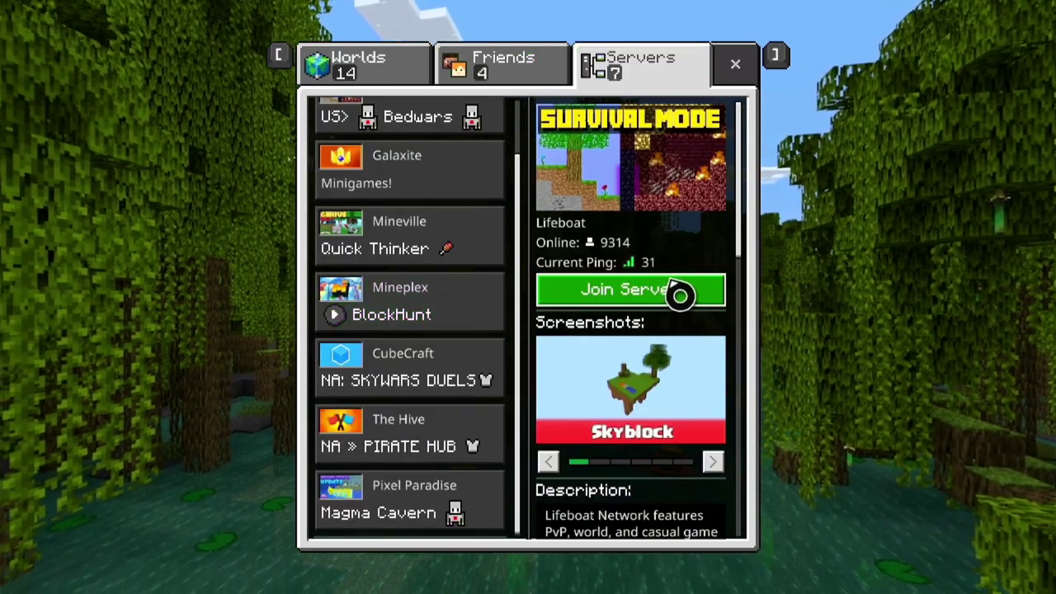
{"action": "left_click", "coordinate": [317, 462]}
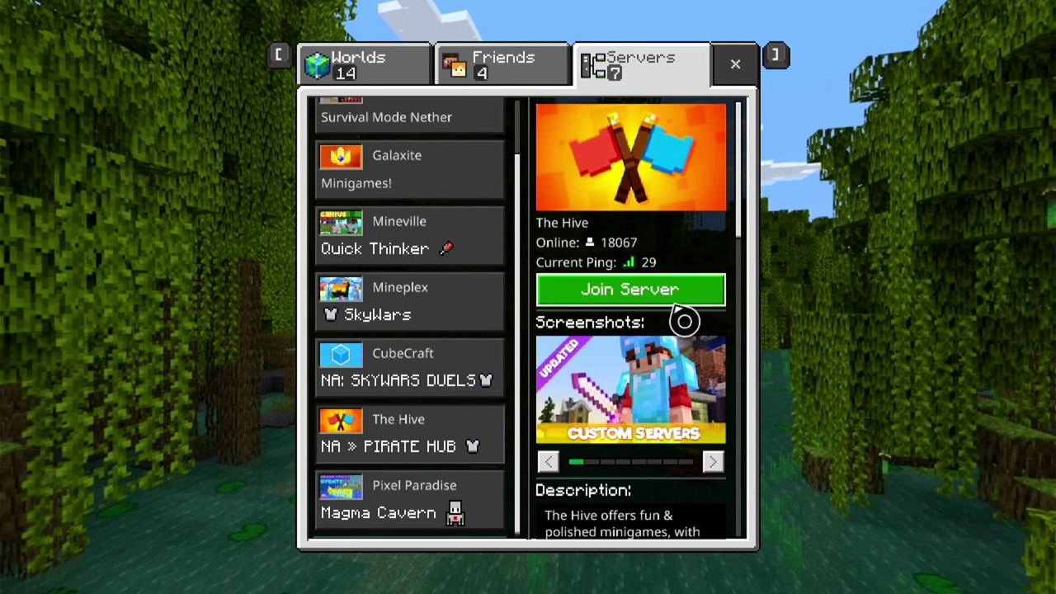
{"action": "left_click", "coordinate": [675, 305]}
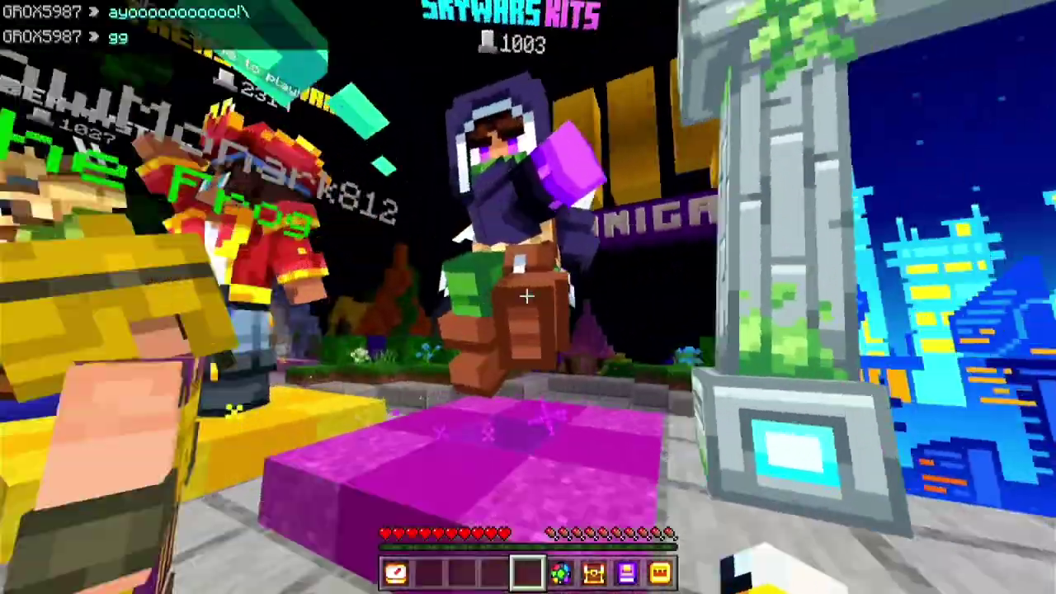
{"action": "left_click", "coordinate": [528, 297]}
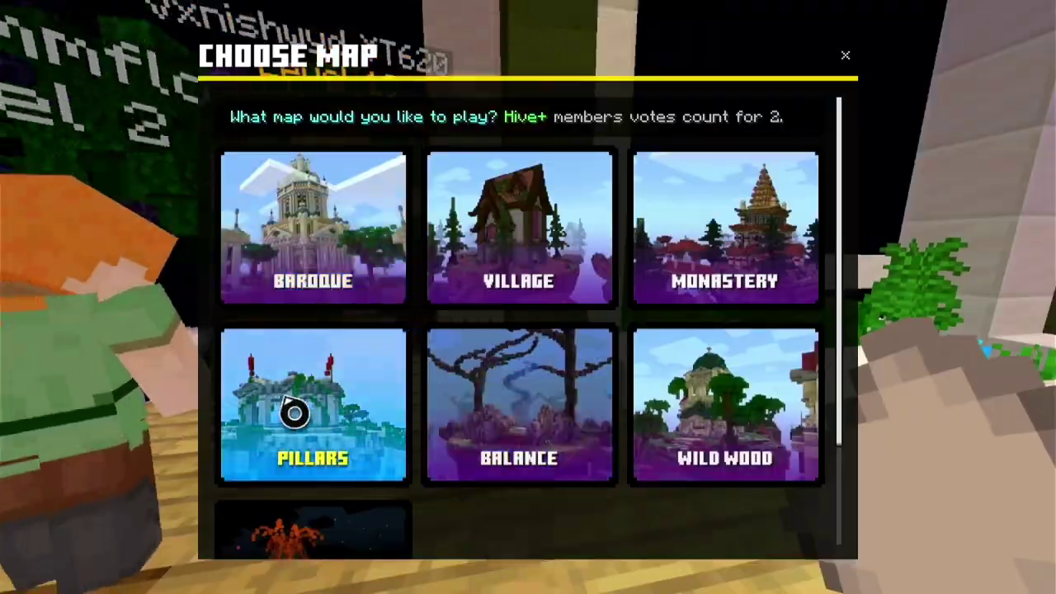
{"action": "left_click", "coordinate": [295, 413]}
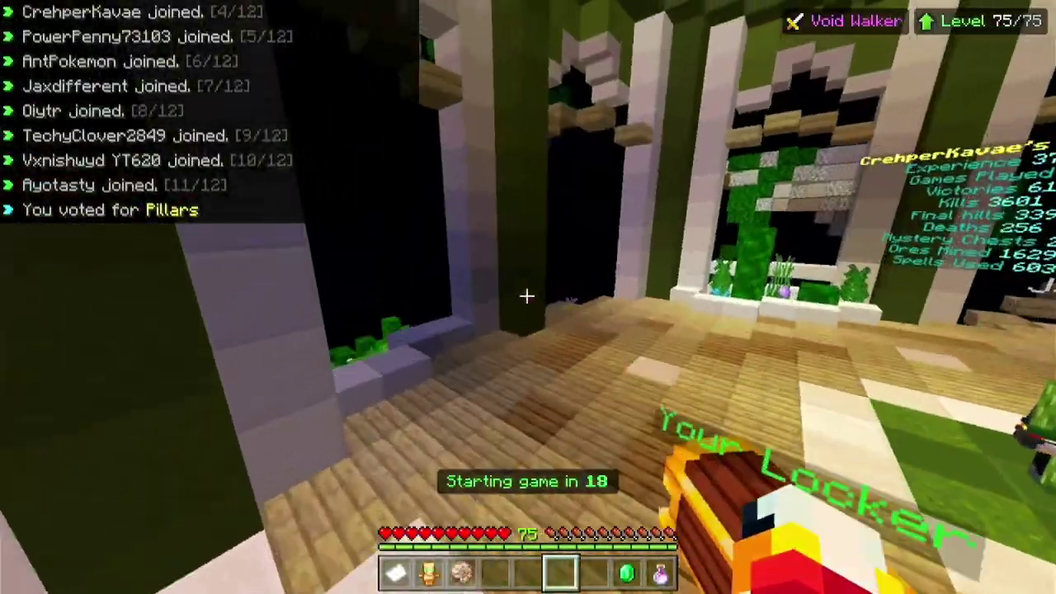